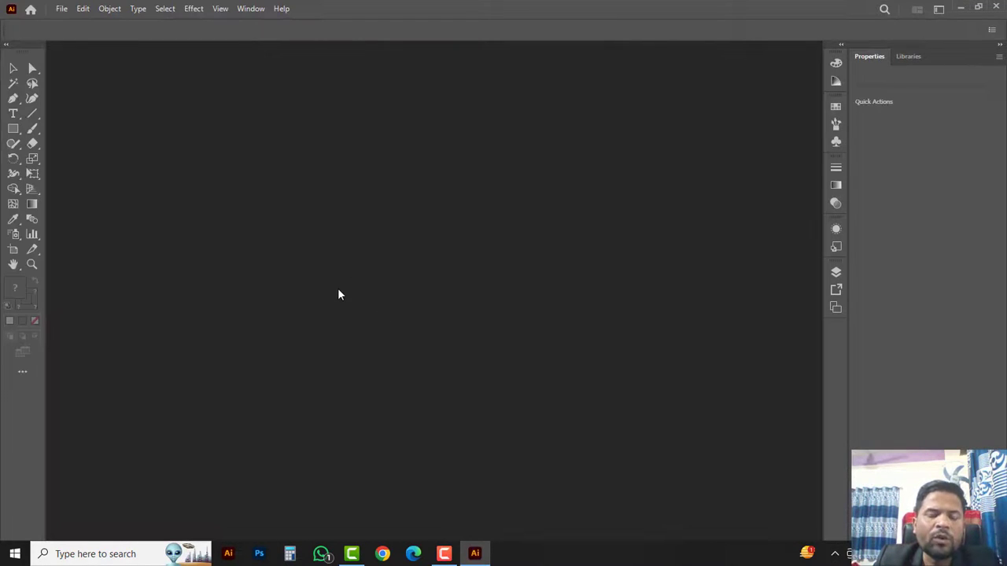
Step: Create a landscape A4 document, 297 x 210 mm in CMYK colour mode, and activate the Free Transform tool
click(61, 12)
click(79, 22)
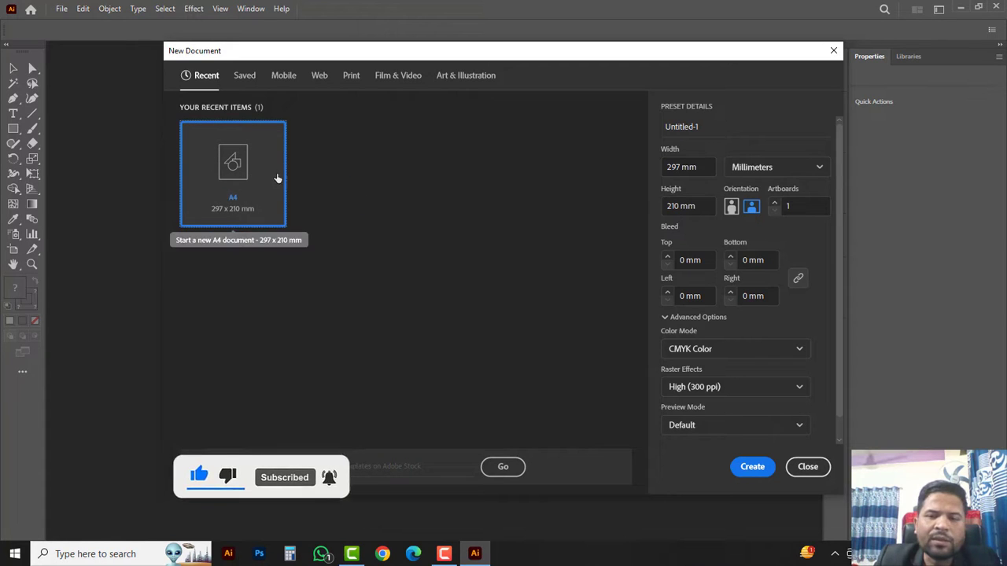
click(753, 469)
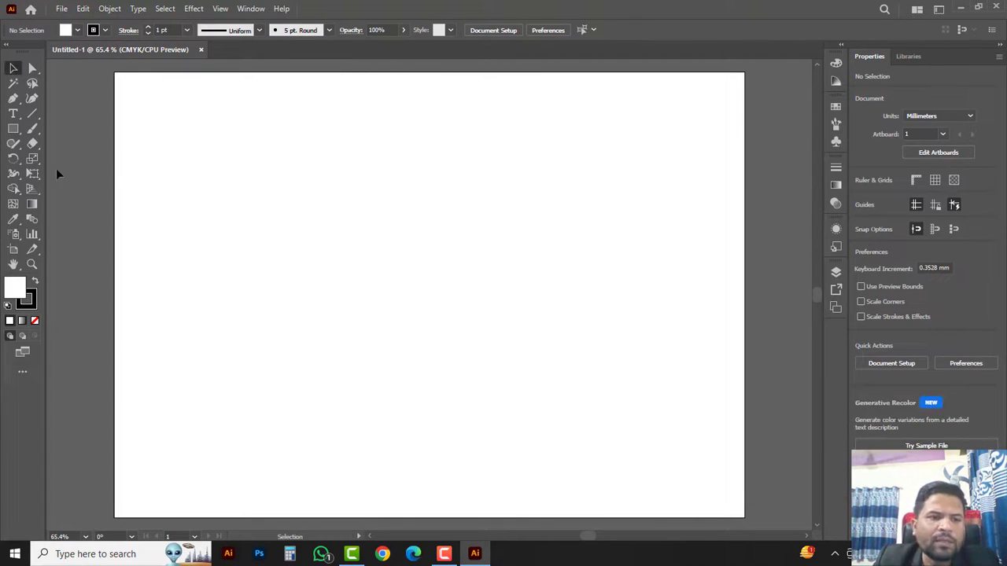
click(35, 178)
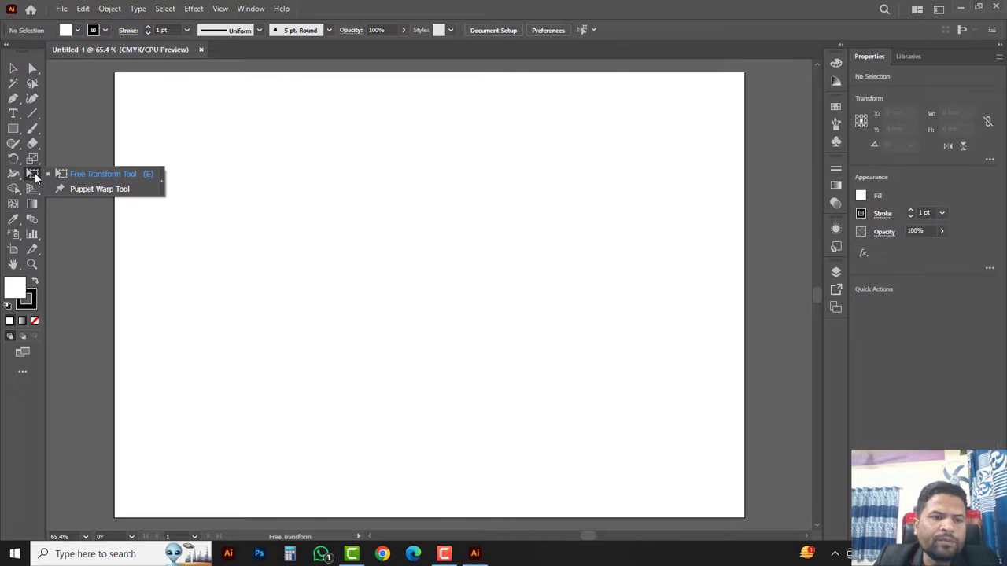
click(118, 180)
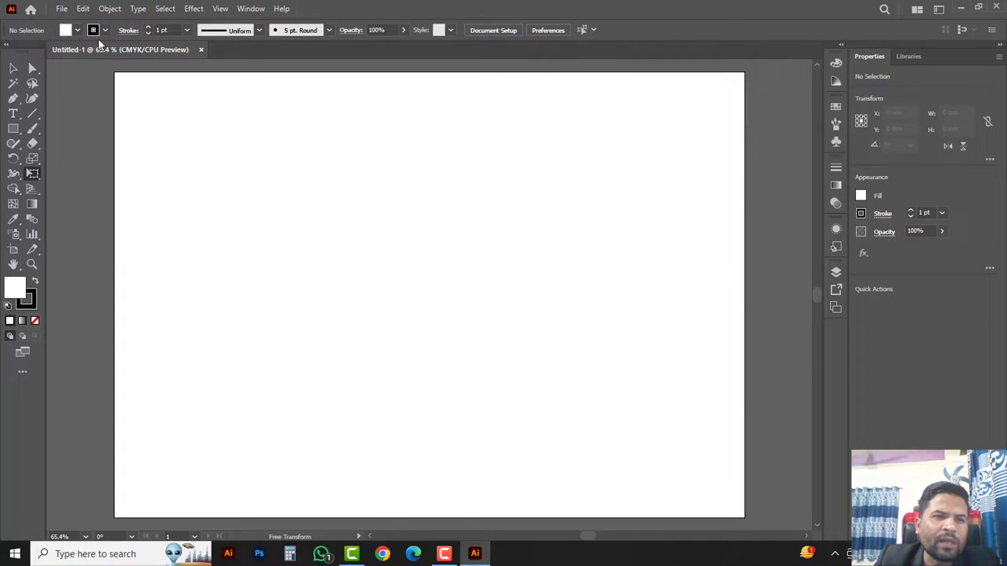
Step: Open the Illustrator file "design" from the Class 14 folder
click(62, 9)
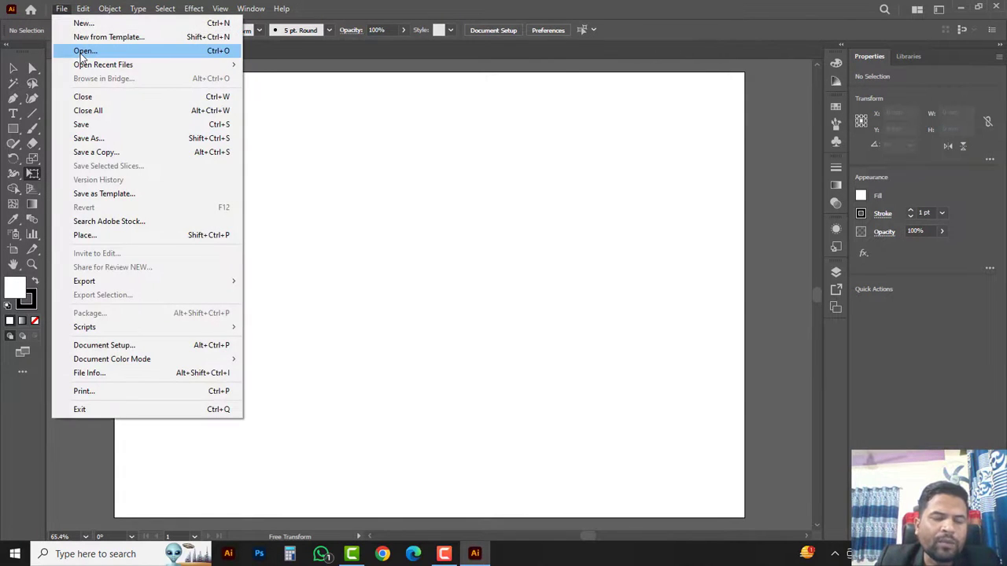
click(265, 202)
click(209, 134)
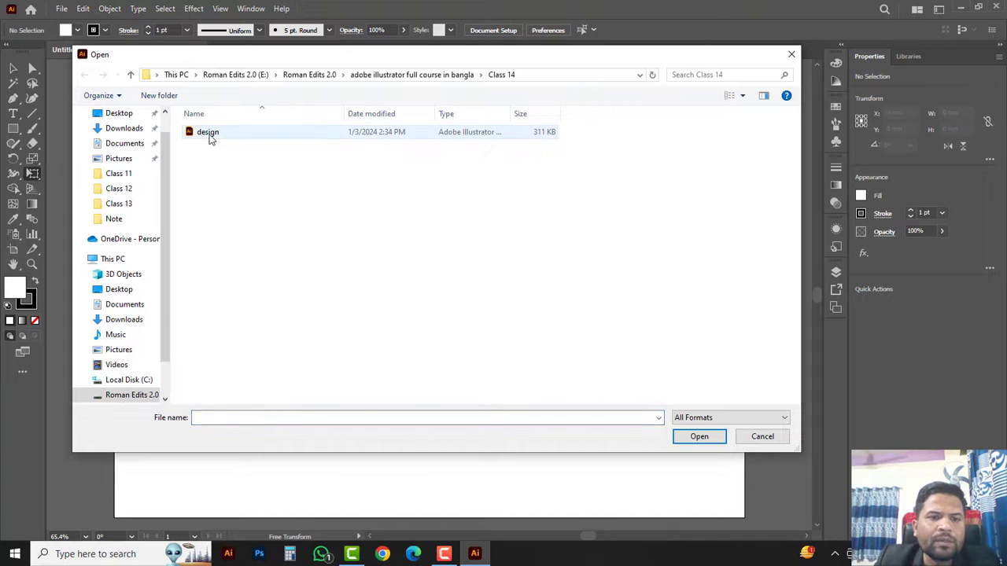
click(699, 436)
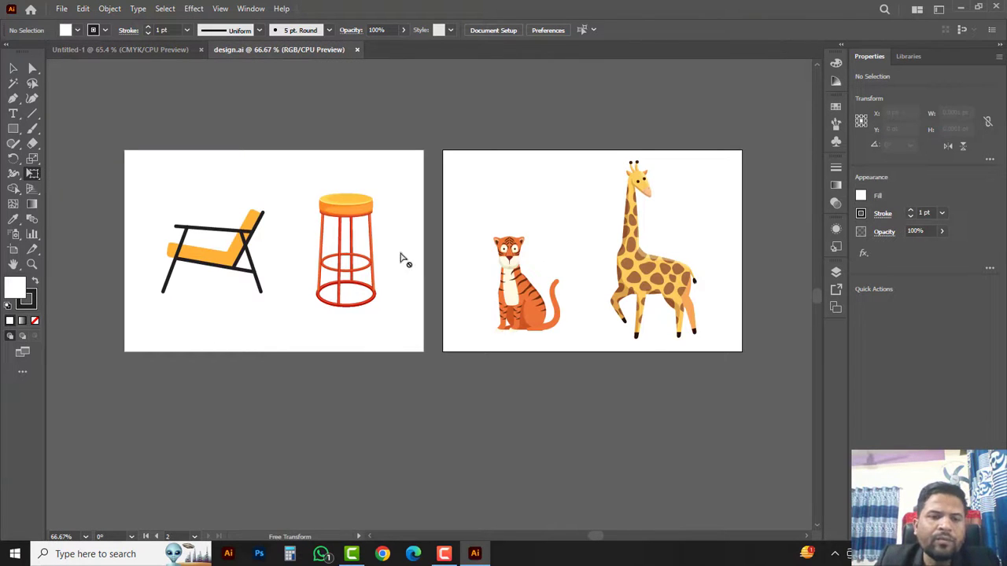
Step: Shear the armchair slightly to the left and back to the right with Free Transform, ending about 147 pt wide and 107 pt high
key(z)
drag(145, 171, 308, 322)
click(18, 70)
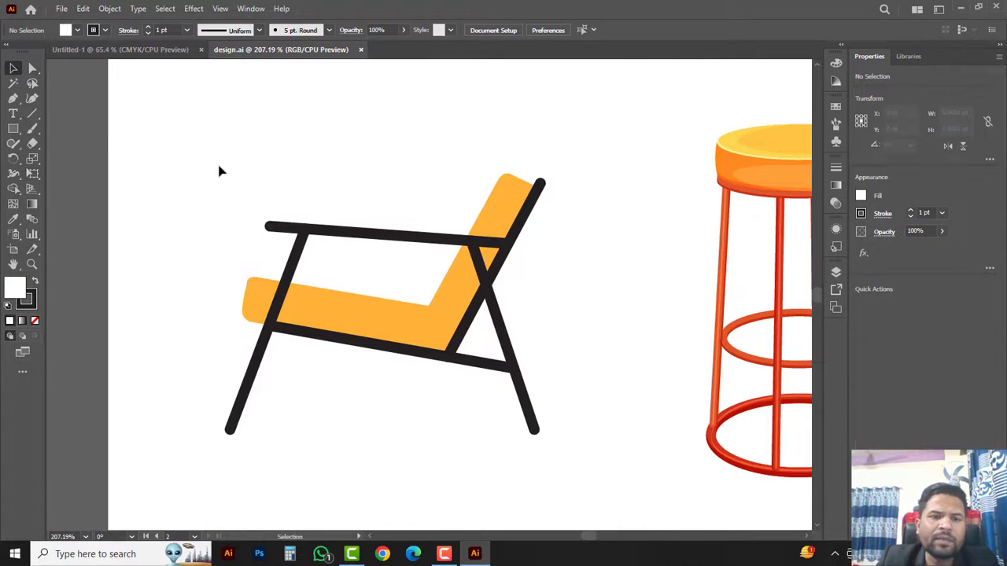
drag(195, 153, 555, 369)
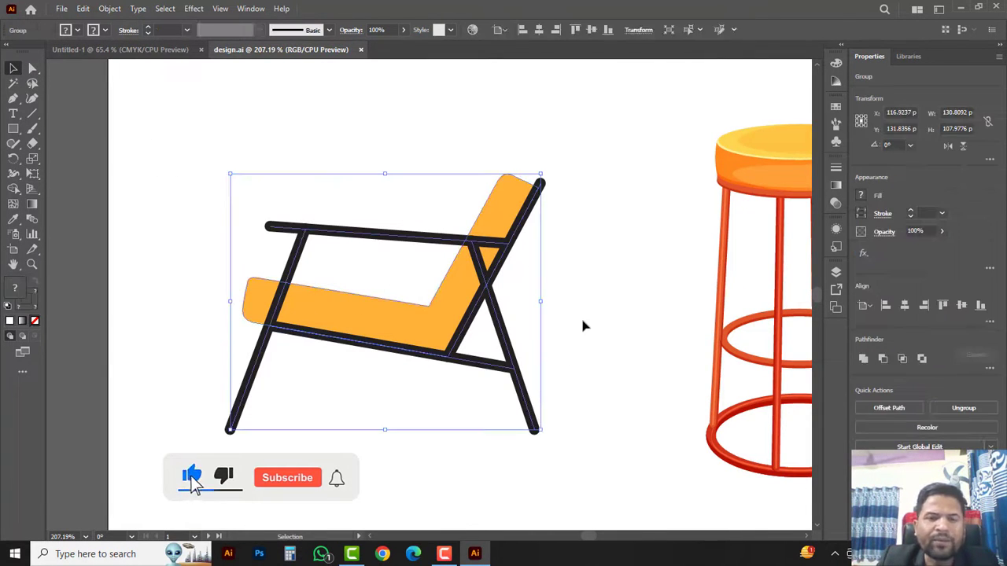
click(520, 305)
click(434, 302)
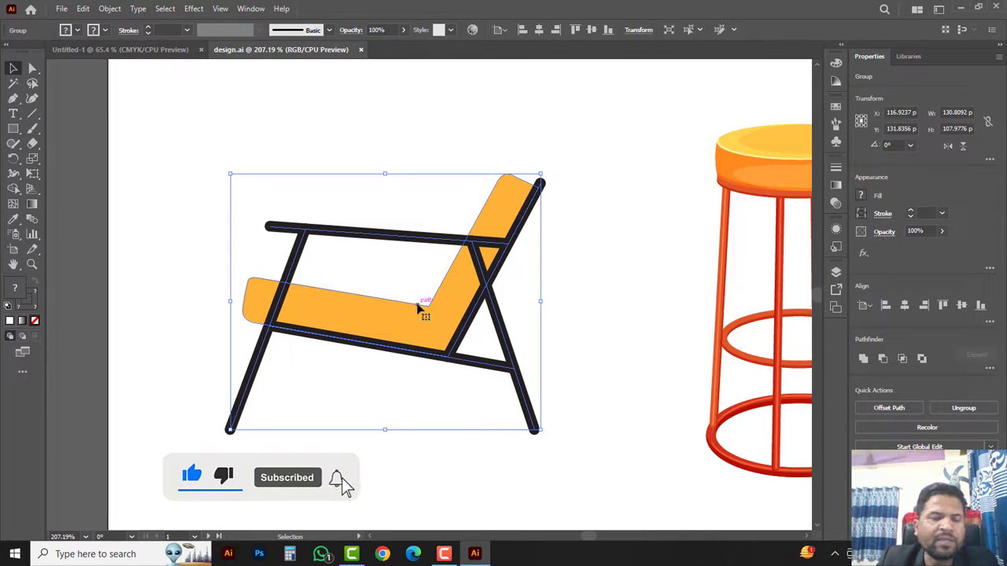
click(32, 173)
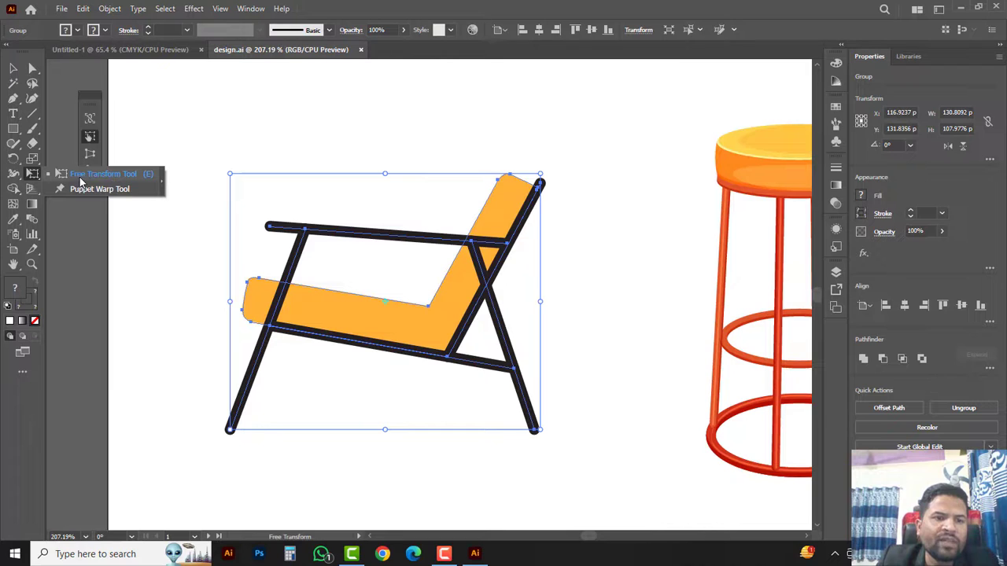
click(80, 178)
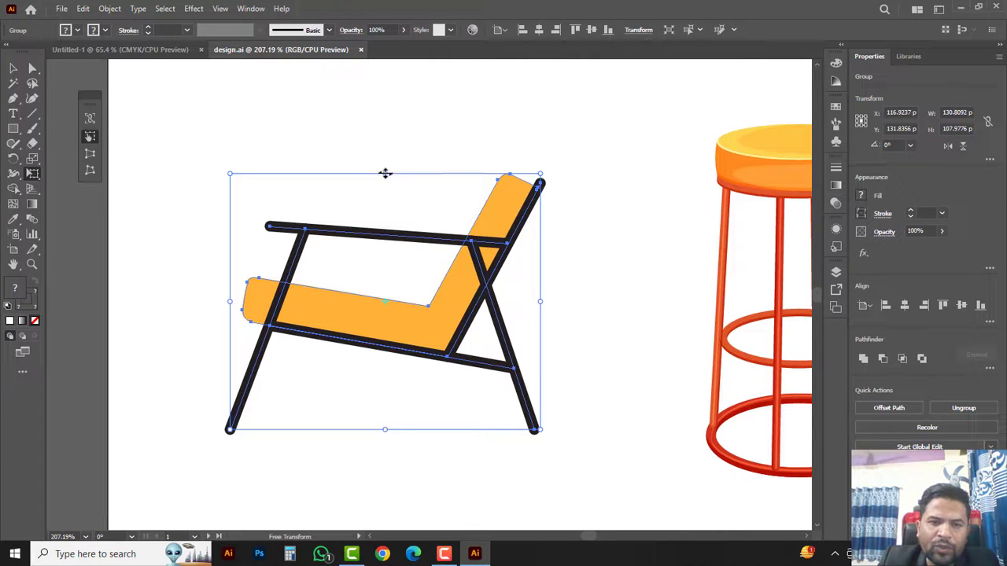
drag(385, 173, 353, 174)
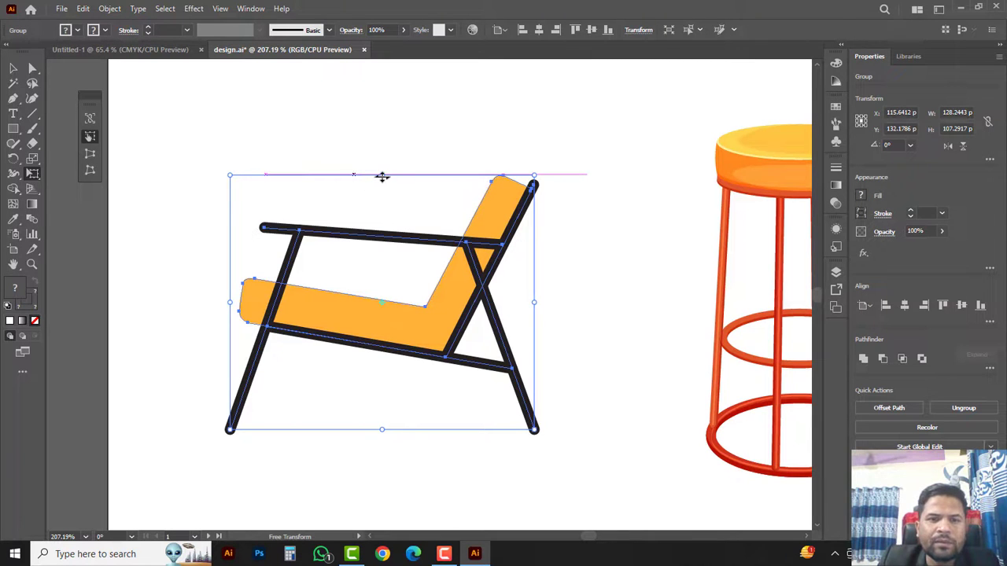
drag(381, 177, 429, 178)
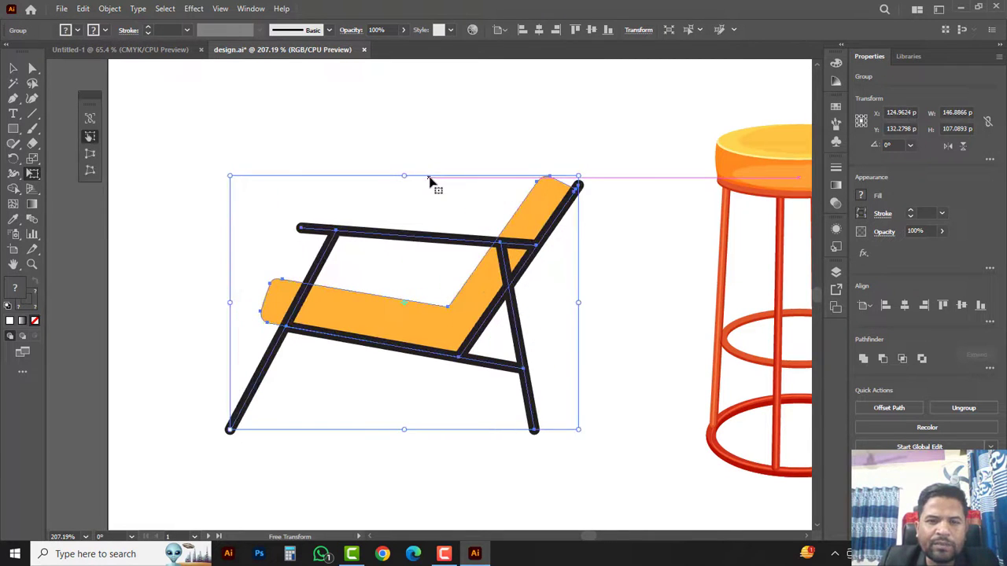
Step: Shear the orange bar stool to the right with Free Transform, to about 99 pt wide and 147 pt high
key(ctrl+alt+space)
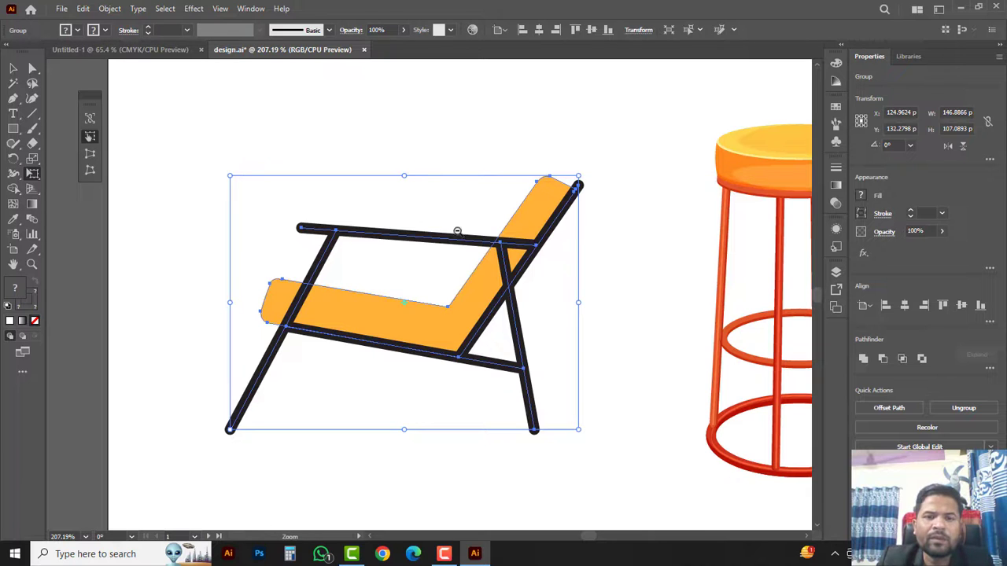
ctrl+alt+click(459, 220)
drag(566, 320, 475, 267)
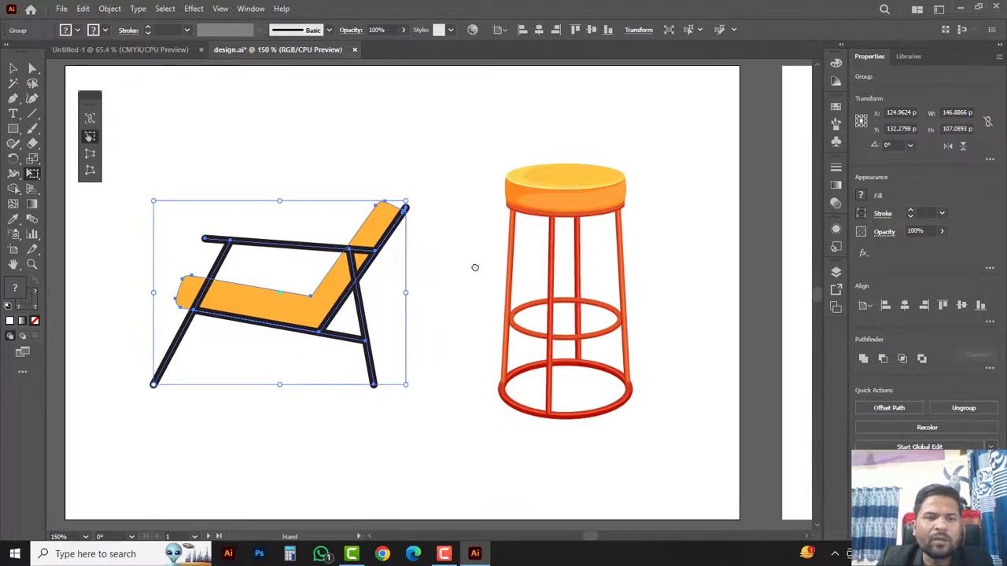
key(v)
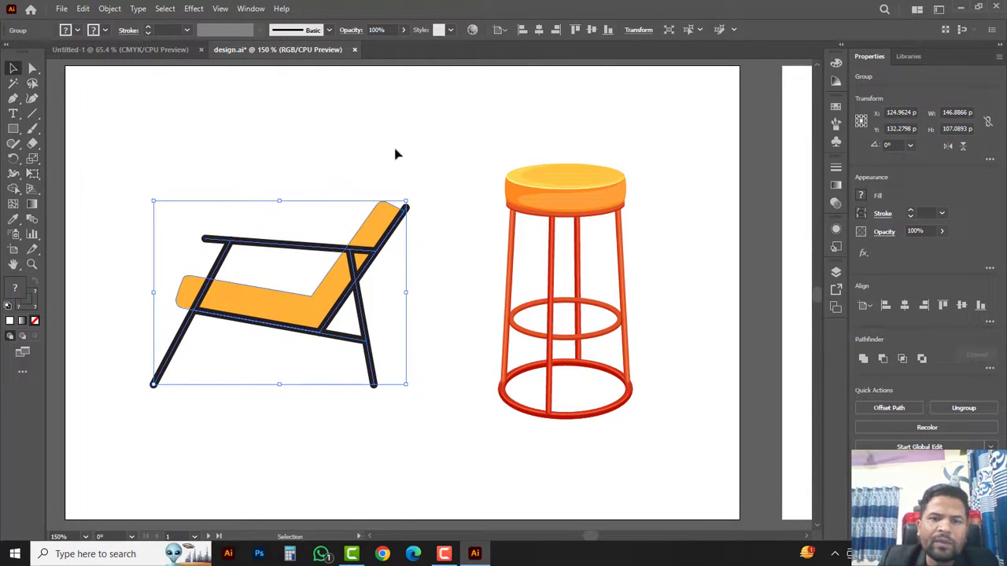
drag(551, 234, 566, 314)
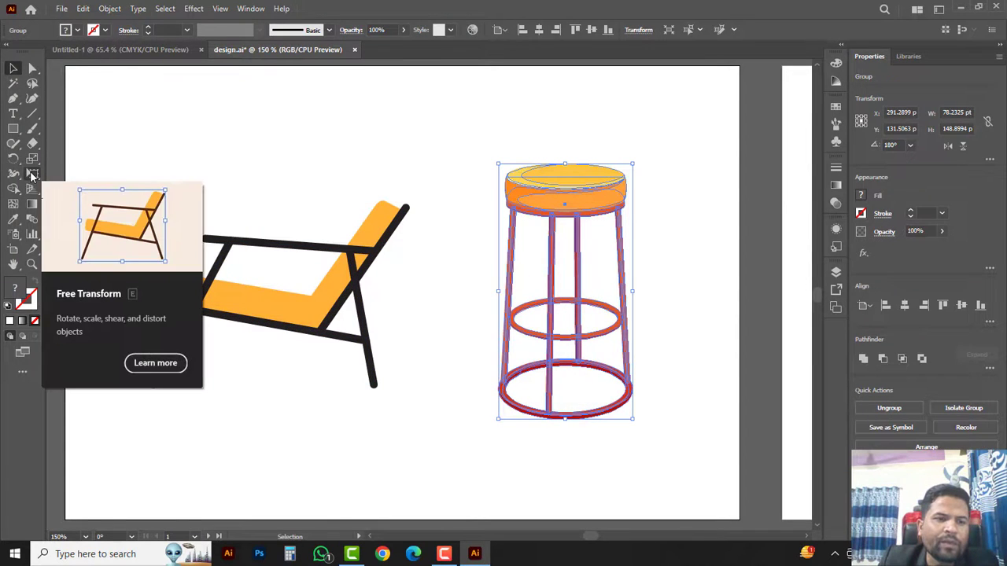
click(33, 174)
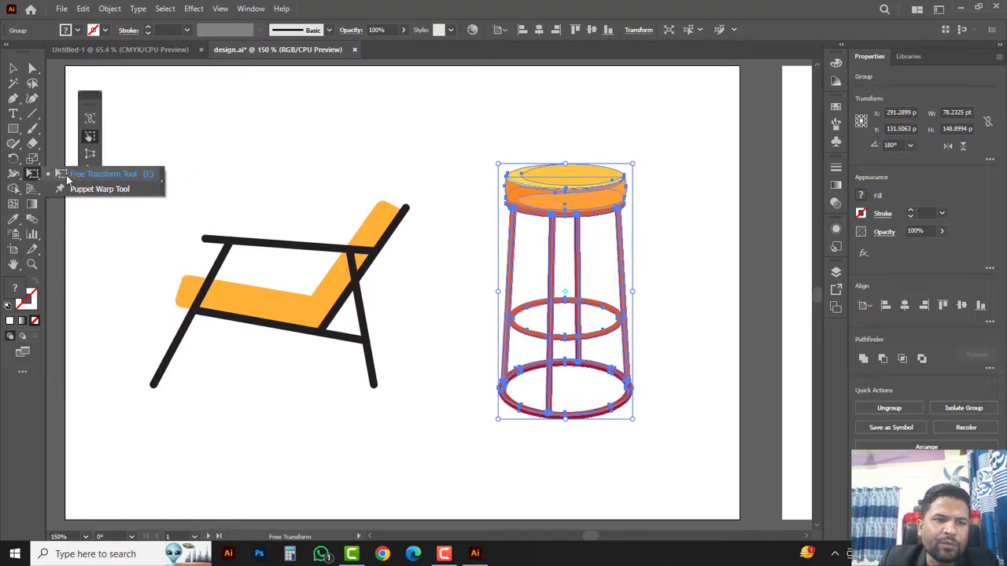
drag(566, 163, 619, 166)
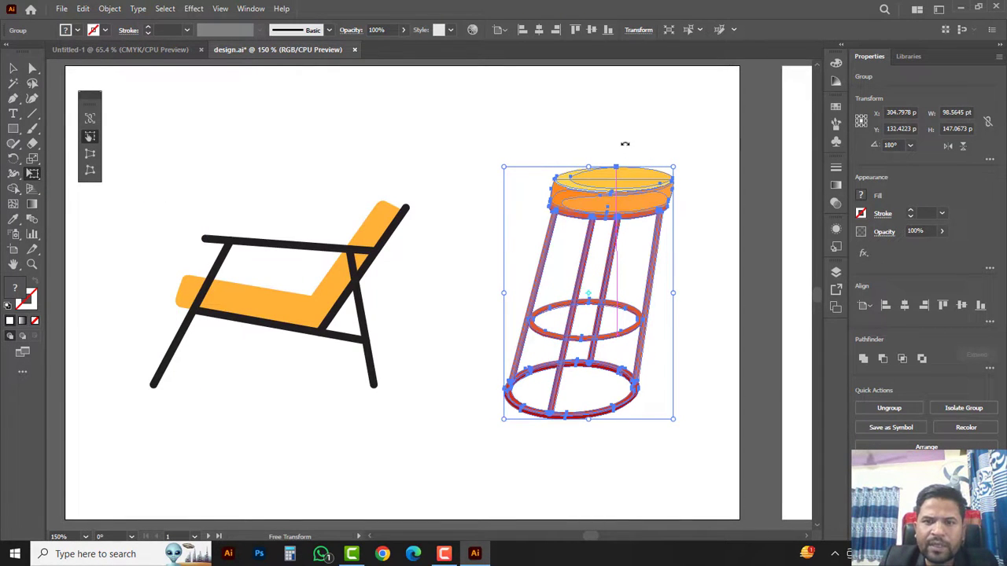
click(13, 69)
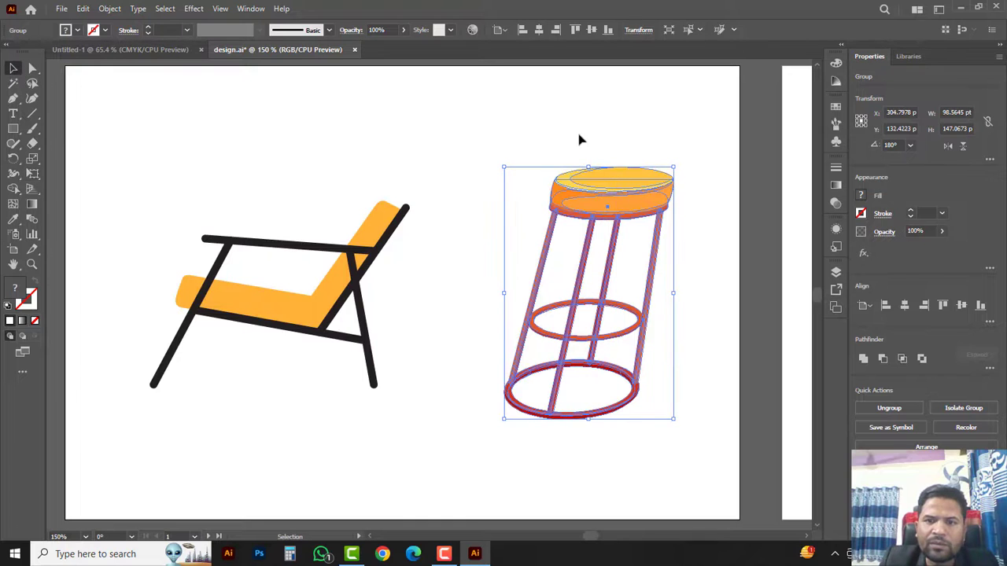
key(ctrl+z)
key(ctrl+shift+z)
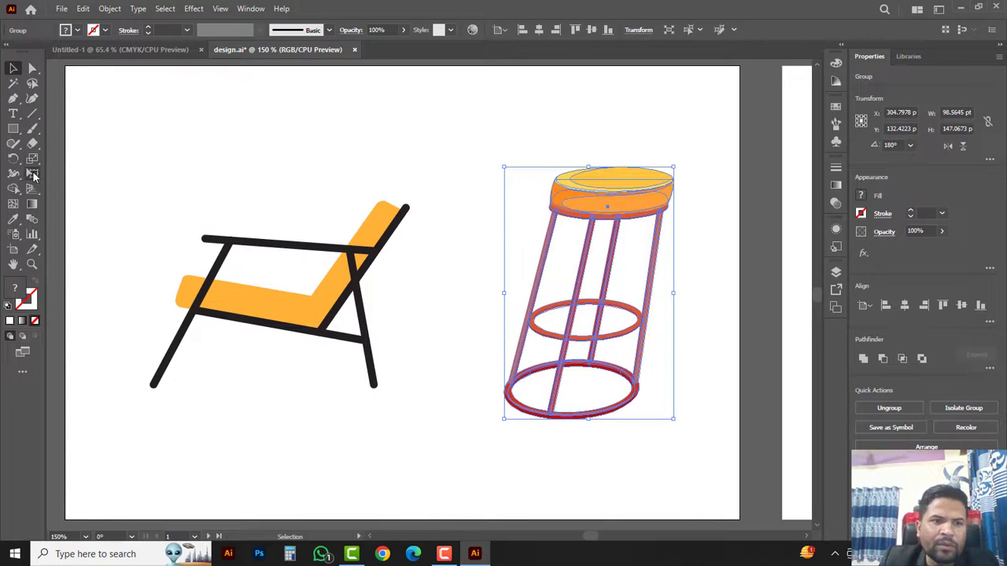
Step: Shear the bar stool to lean left with Free Transform, about 100 pt wide, and deselect it
click(33, 175)
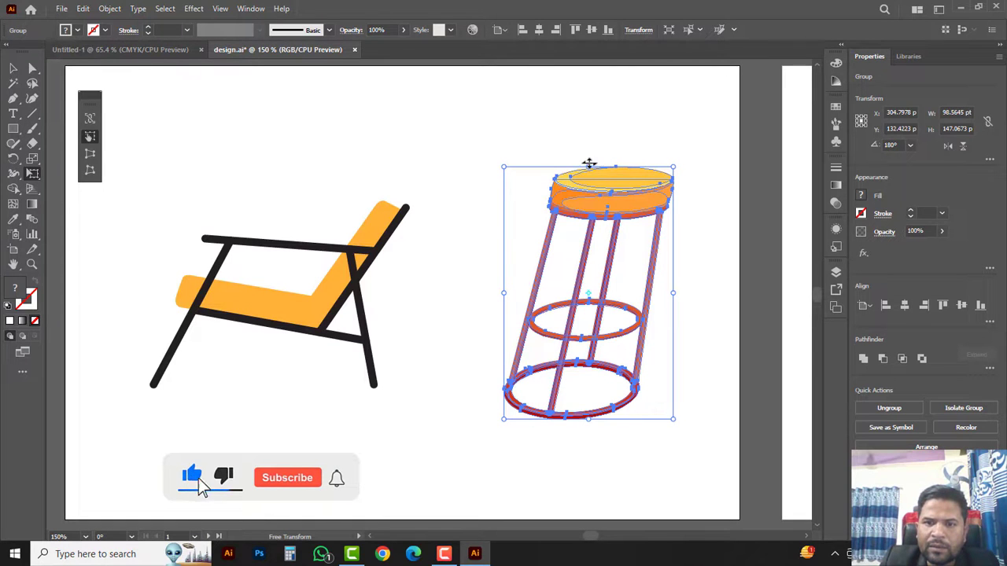
drag(588, 166, 522, 168)
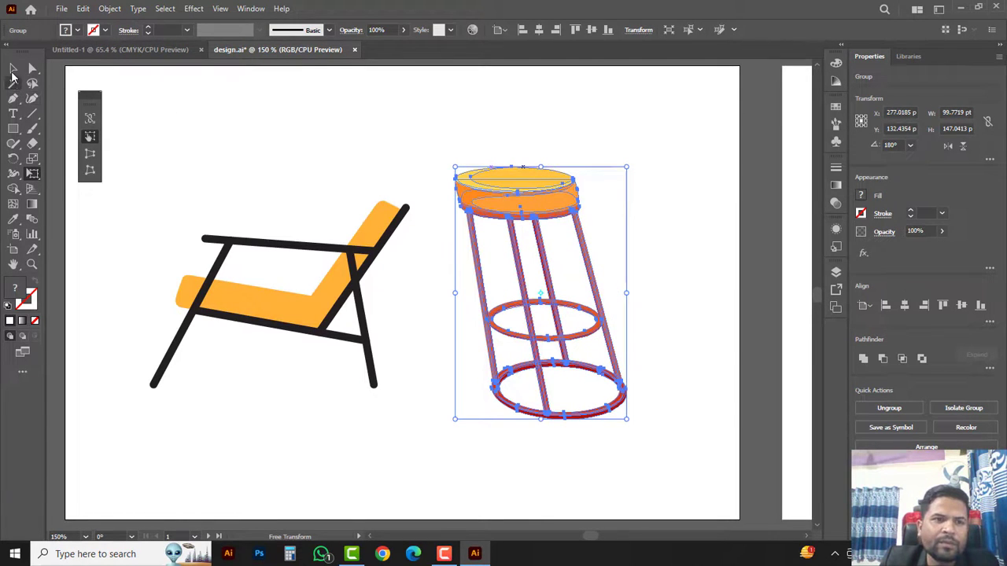
click(14, 68)
click(438, 149)
drag(438, 149, 674, 436)
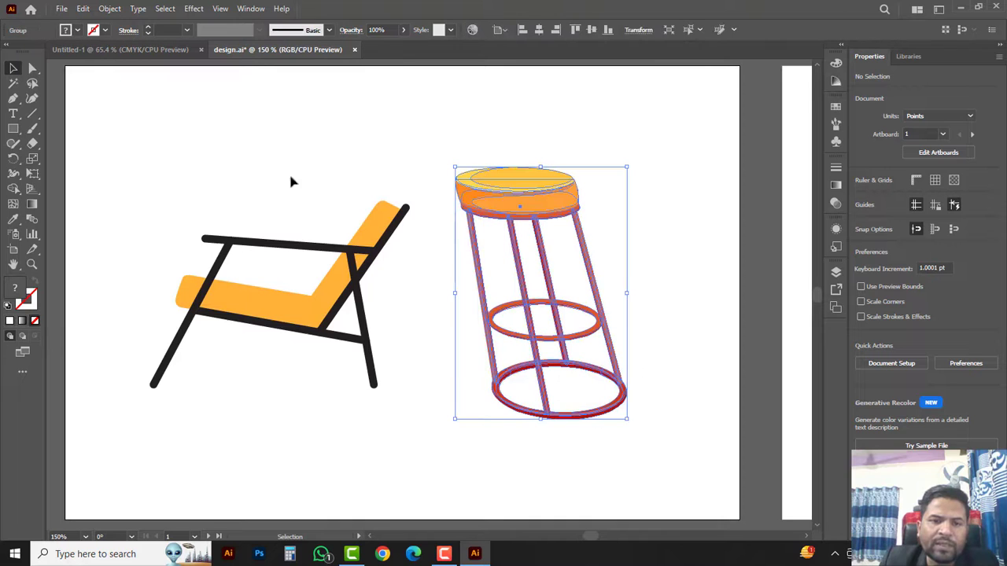
Step: Slant the armchair further to the right with Free Transform, to about 164 pt wide and 106 pt high, and deselect it
click(169, 169)
drag(133, 157, 430, 431)
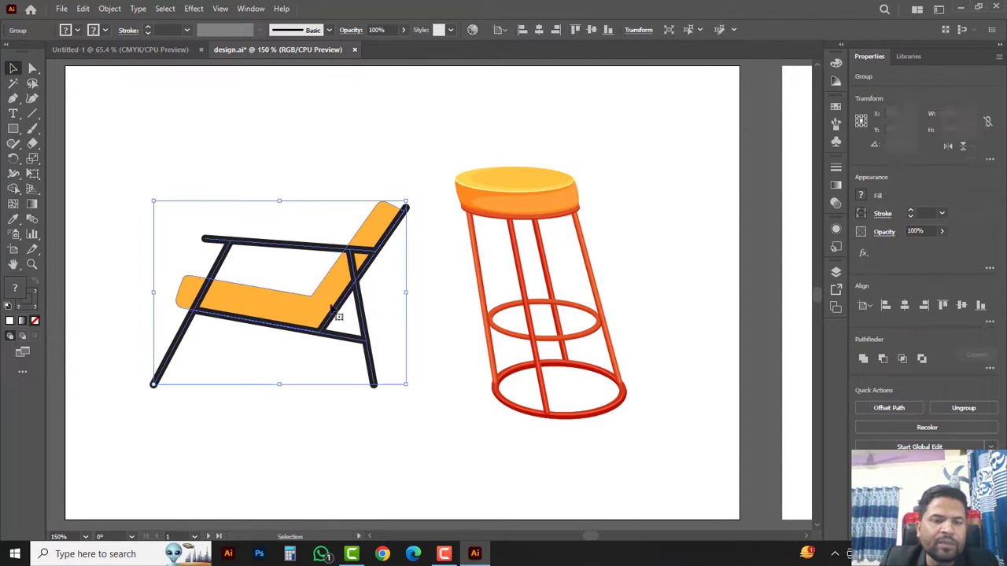
drag(32, 174, 99, 180)
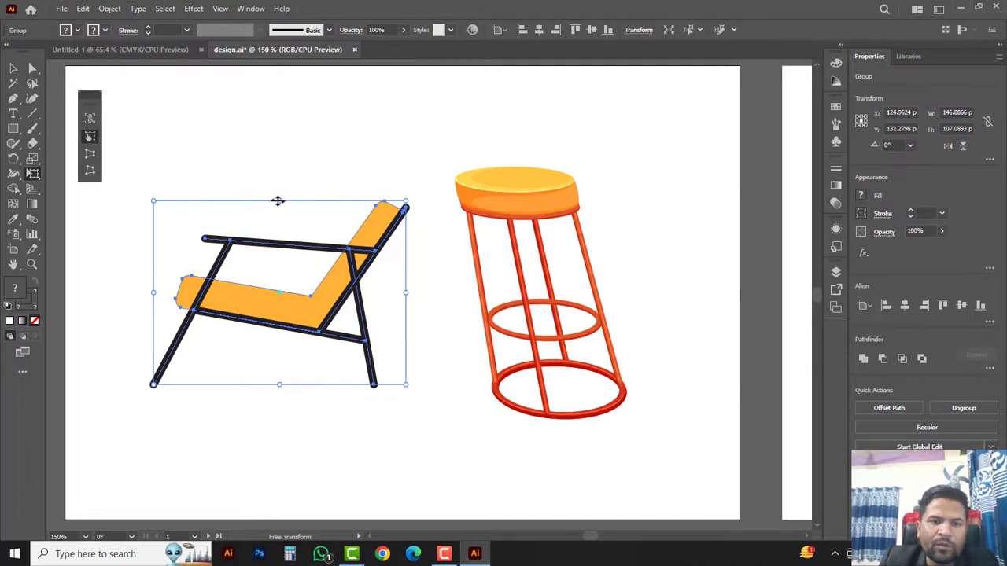
drag(280, 201, 312, 206)
click(13, 69)
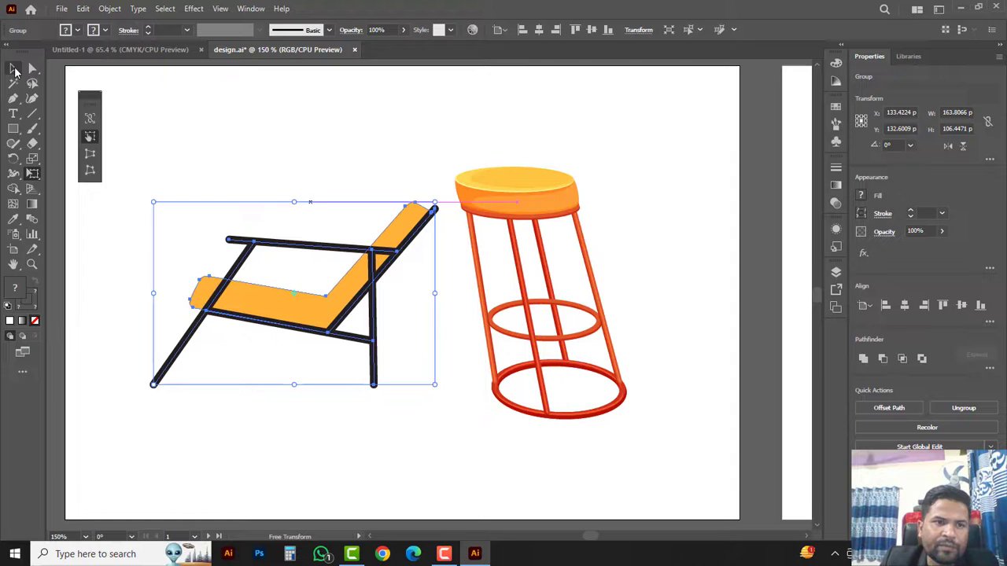
click(252, 145)
Step: Select the tiger on the second artboard and activate the Puppet Warp tool for it
drag(33, 179, 109, 199)
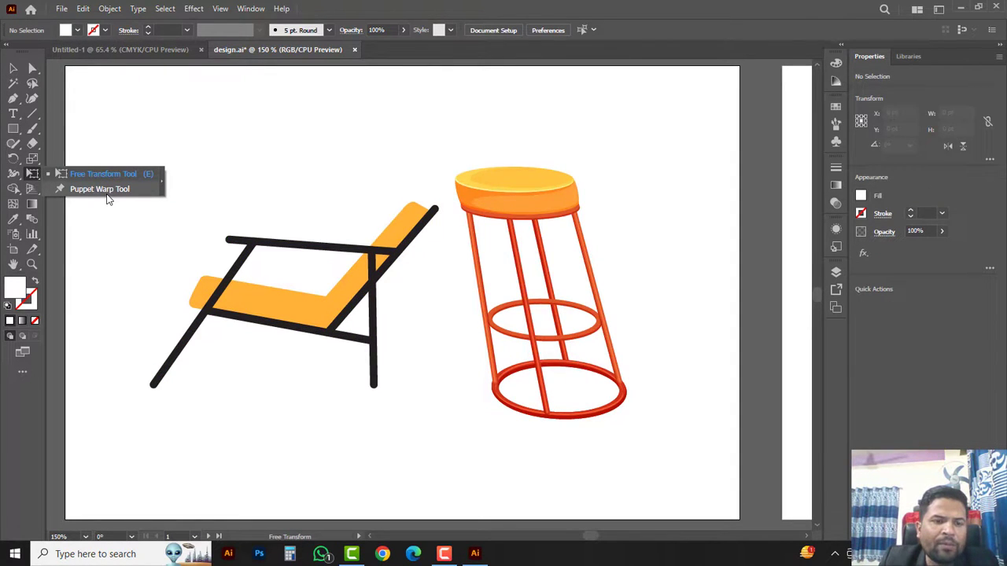
click(108, 194)
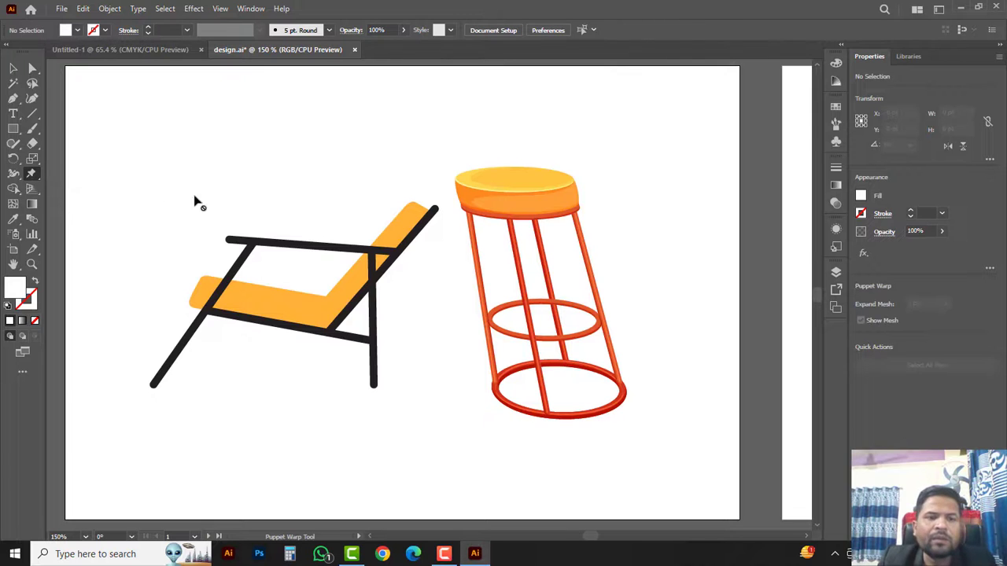
key(space)
drag(707, 294, 296, 290)
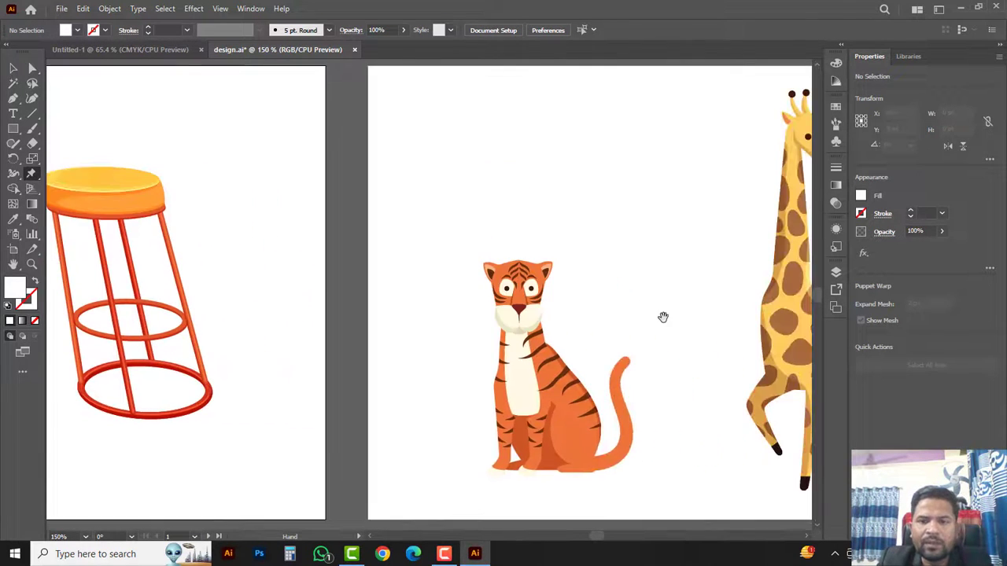
drag(663, 317, 407, 296)
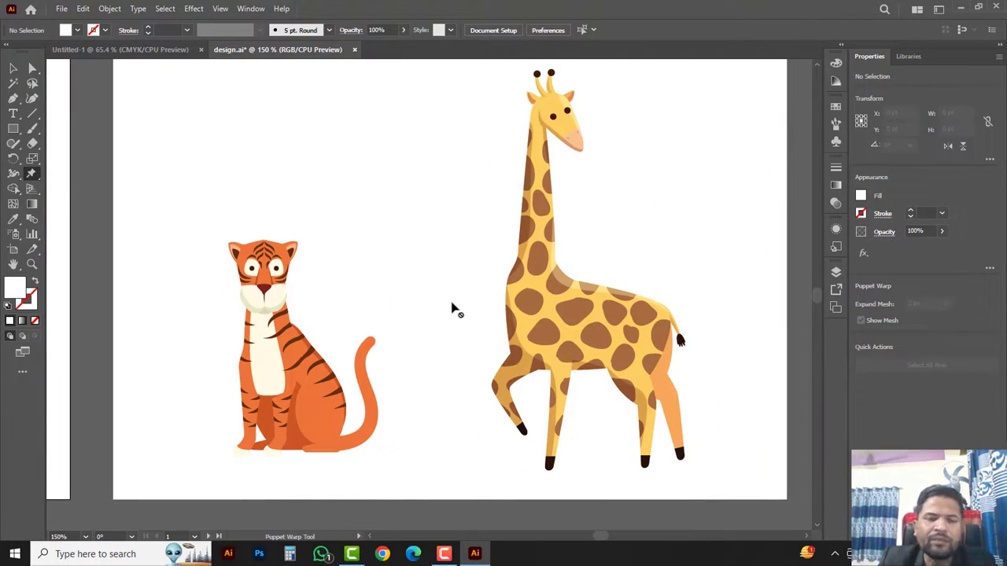
click(13, 68)
drag(189, 189, 395, 438)
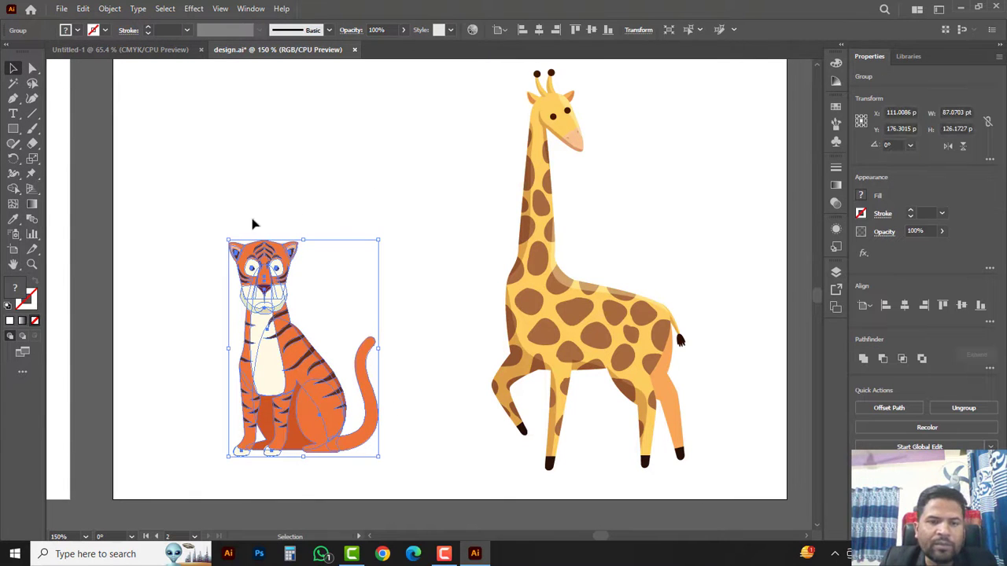
drag(202, 225, 397, 449)
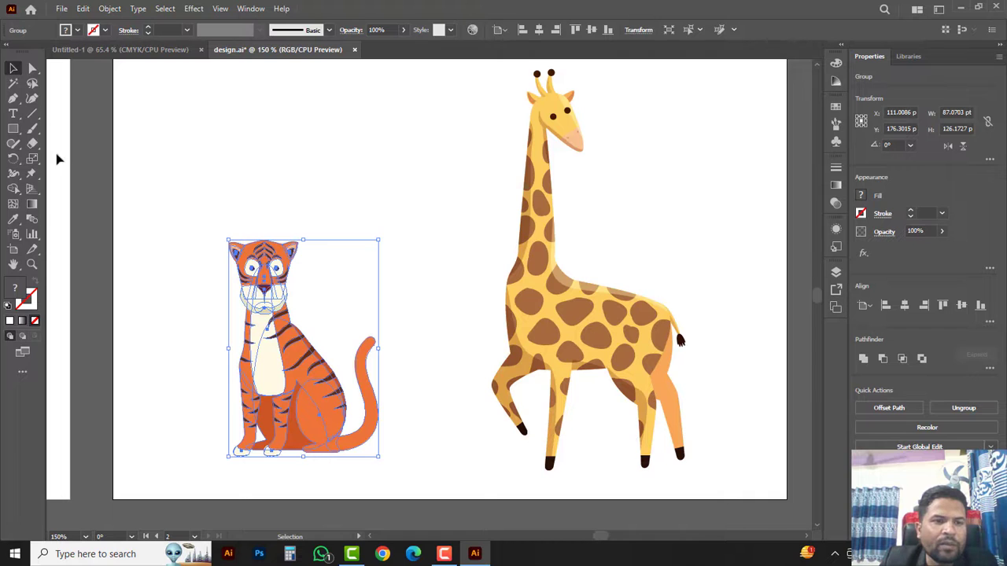
drag(33, 175, 107, 197)
Step: Bend the tip of the tiger's tail outward and down with Puppet Warp, widening the tiger to about 97 pt
key(z)
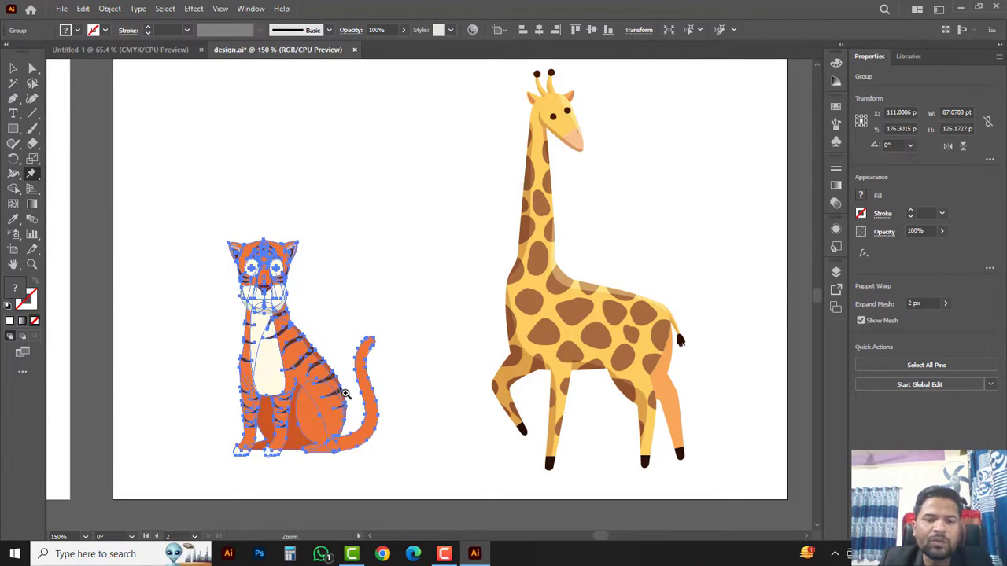
click(346, 385)
click(438, 269)
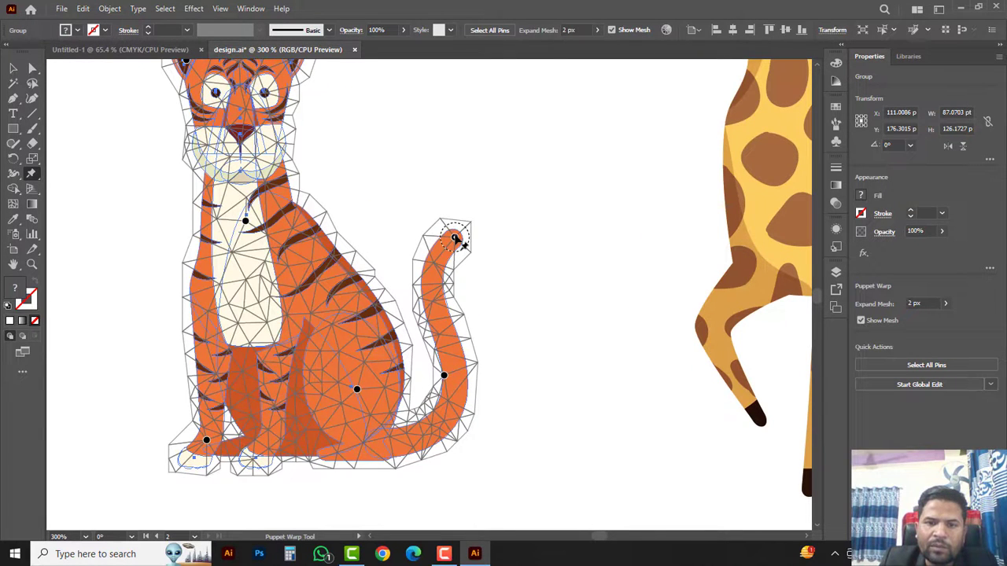
drag(454, 238, 494, 287)
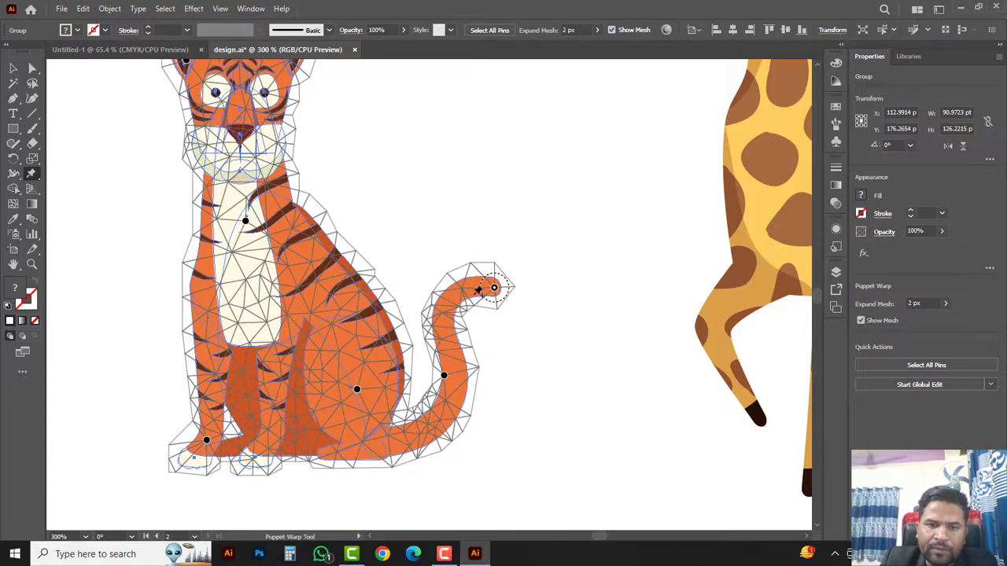
Step: Add Puppet Warp pins along the tiger's upper tail, pull them up and outward into a hooked curve, and leave the warp
click(442, 315)
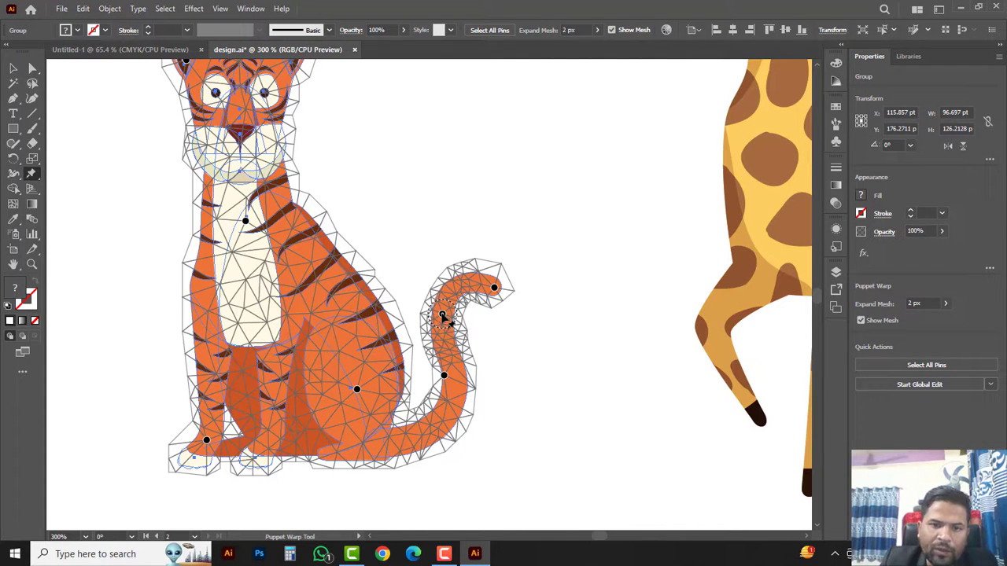
drag(442, 315, 472, 251)
click(476, 264)
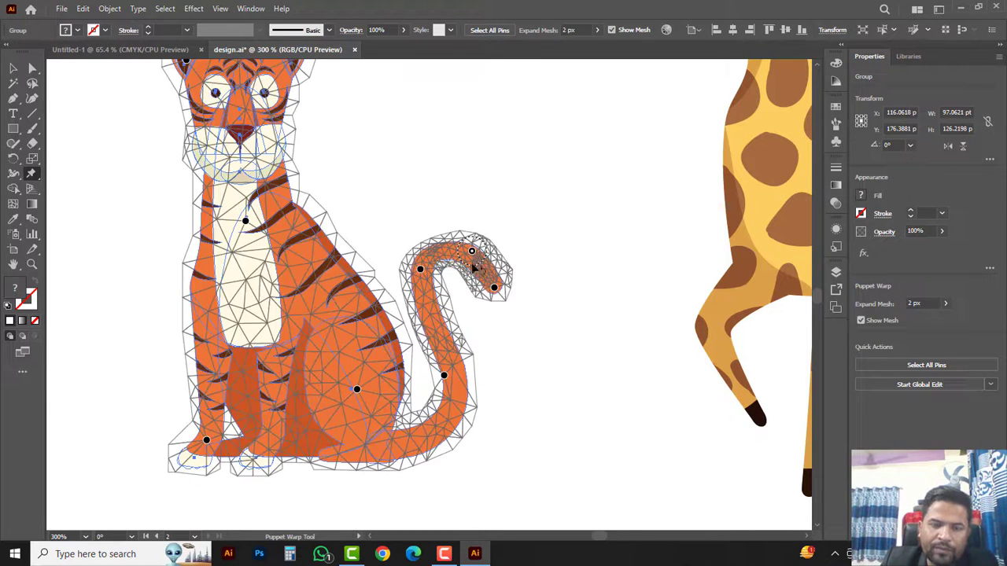
click(420, 270)
drag(422, 273, 426, 282)
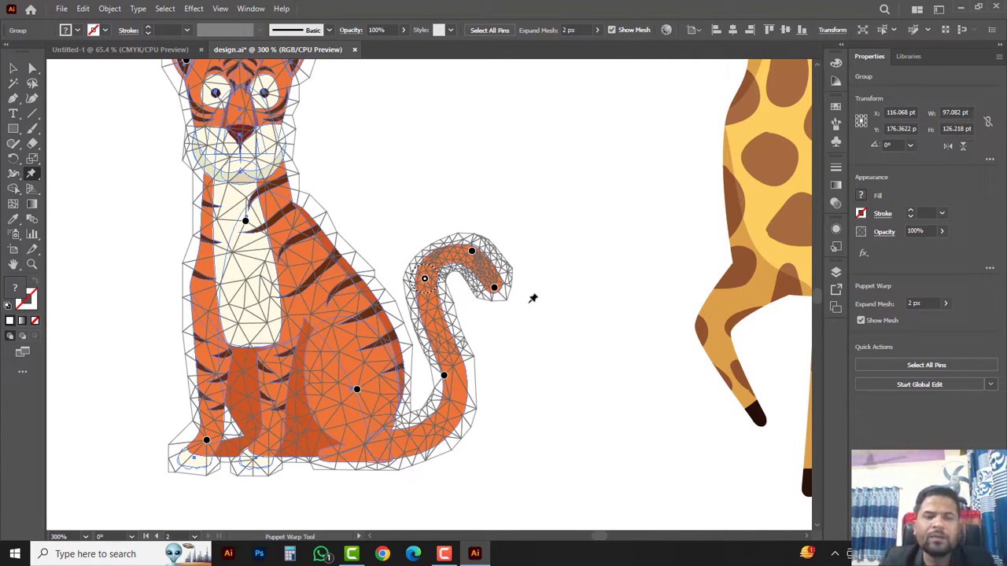
click(13, 68)
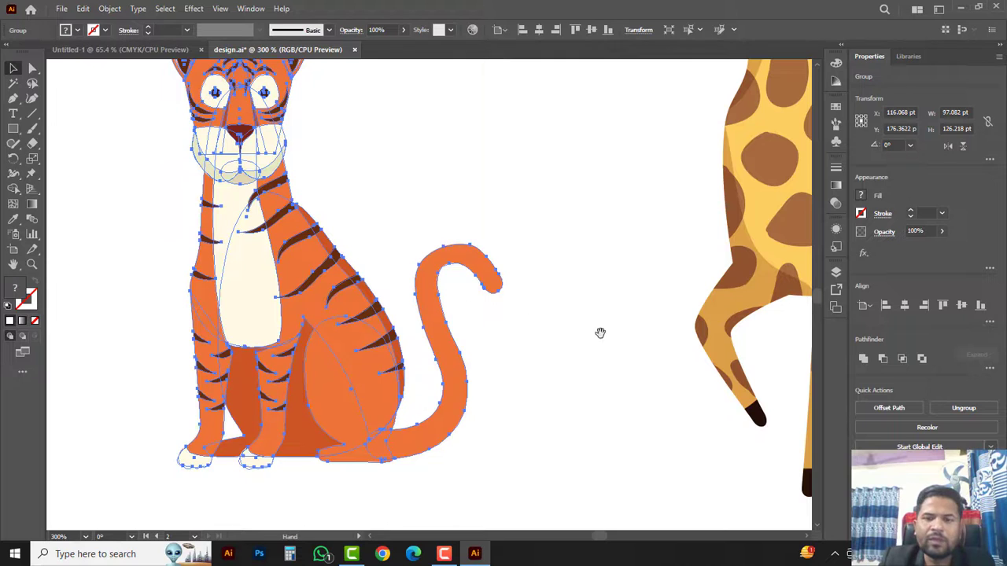
Step: Select the giraffe and activate the Puppet Warp tool for its legs
drag(600, 332, 255, 302)
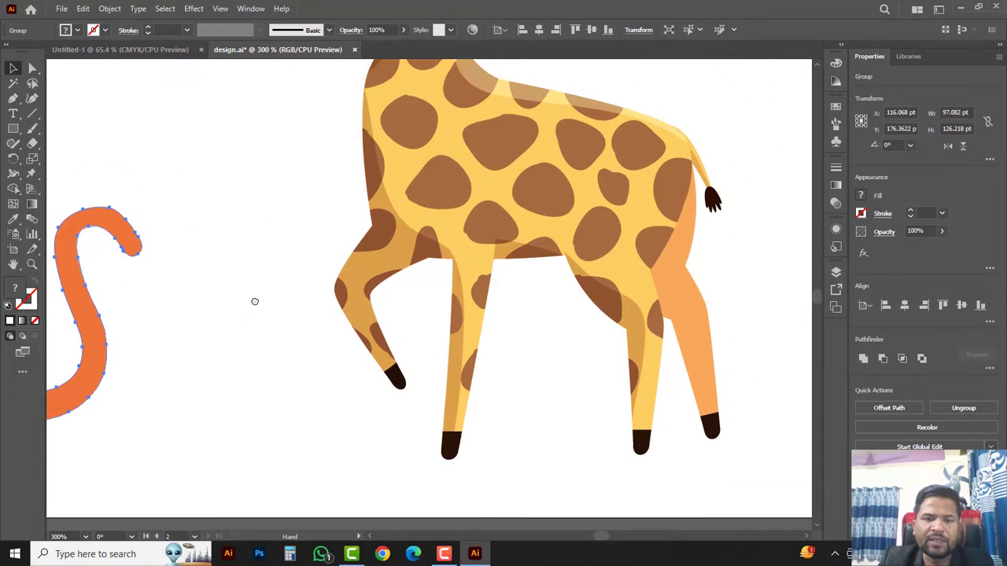
ctrl+alt+click(441, 252)
ctrl+alt+click(486, 267)
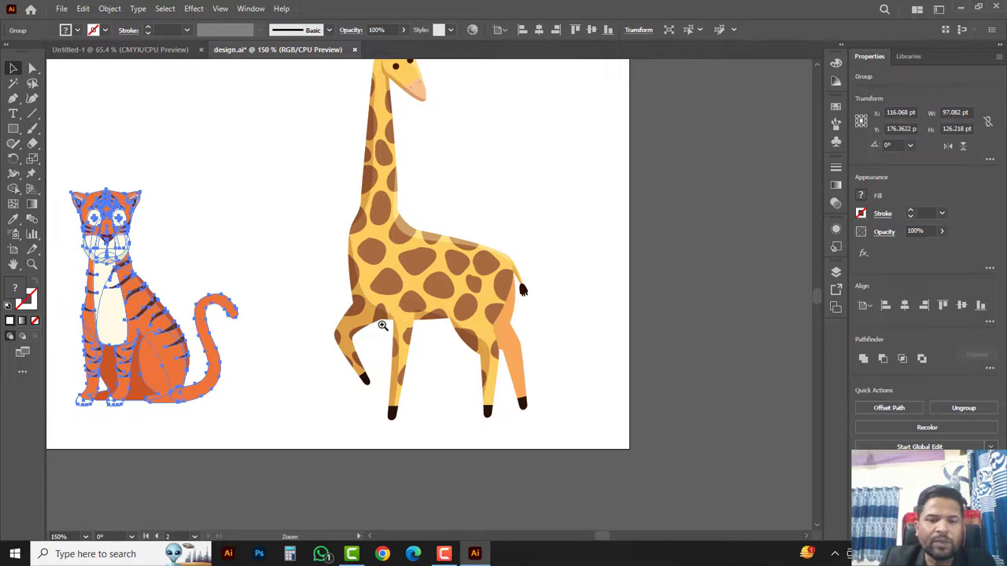
ctrl+click(417, 342)
click(447, 206)
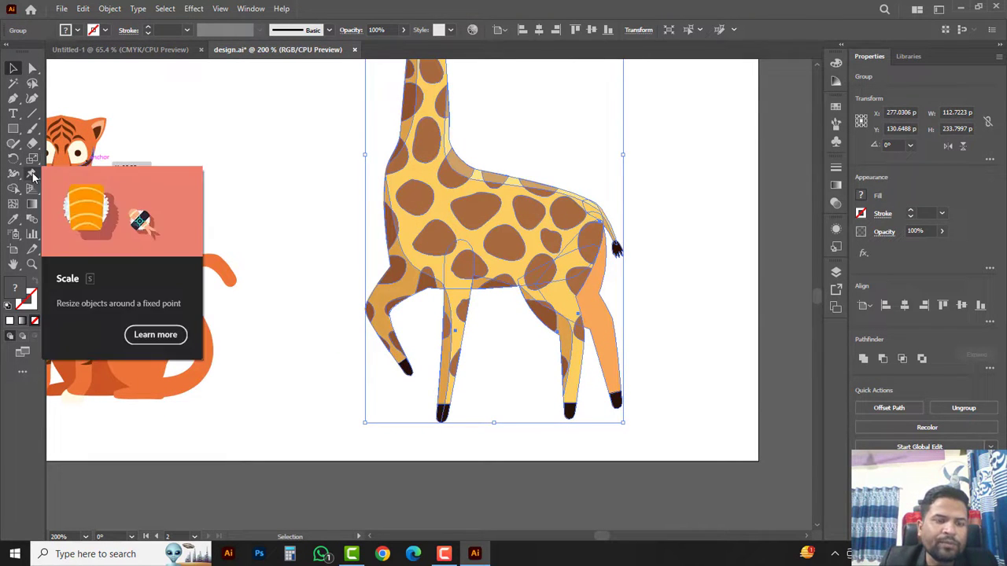
click(32, 173)
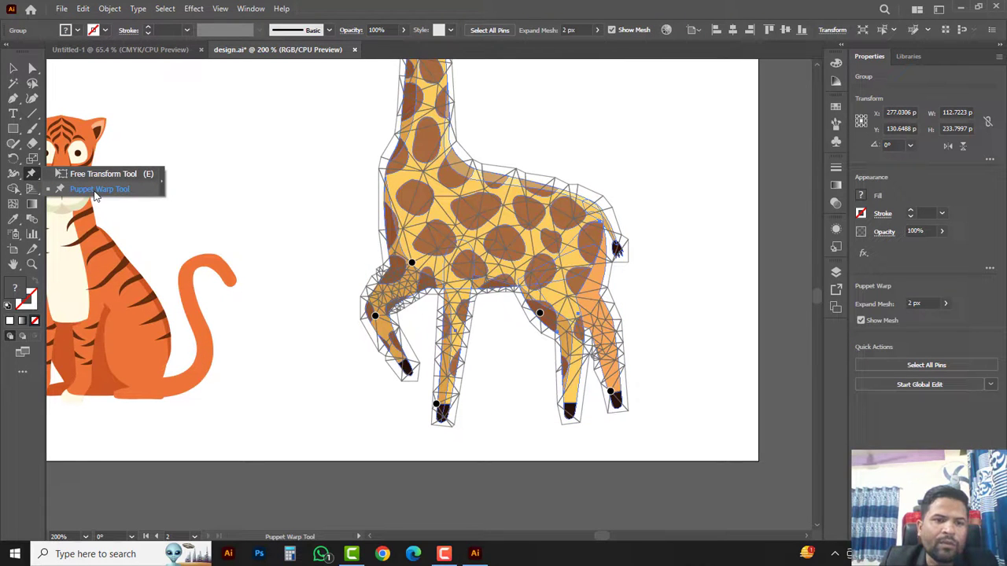
key(z)
click(427, 318)
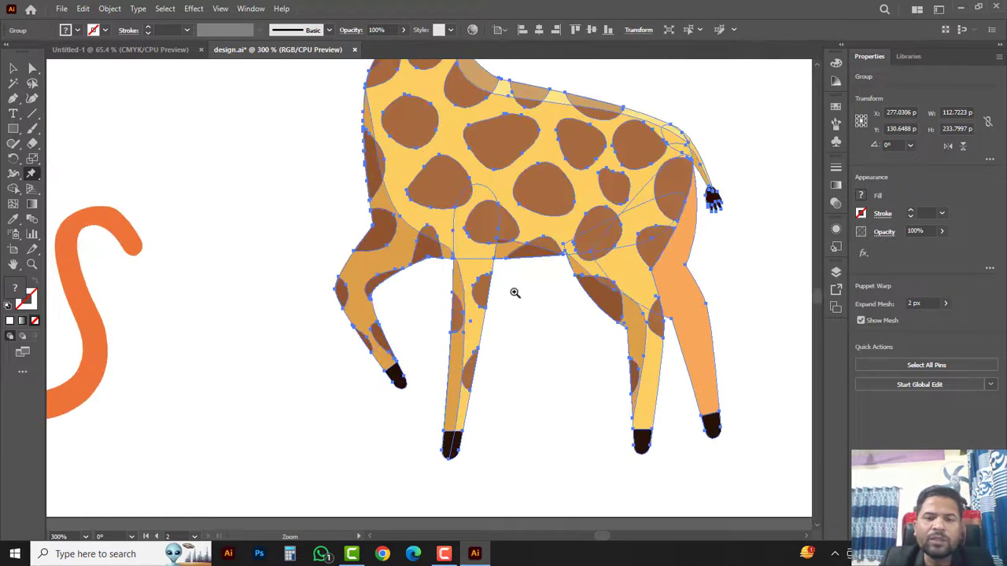
Step: Straighten the giraffe's raised front leg with Puppet Warp by shifting its knee inward and swinging its hoof down below the knee
click(406, 286)
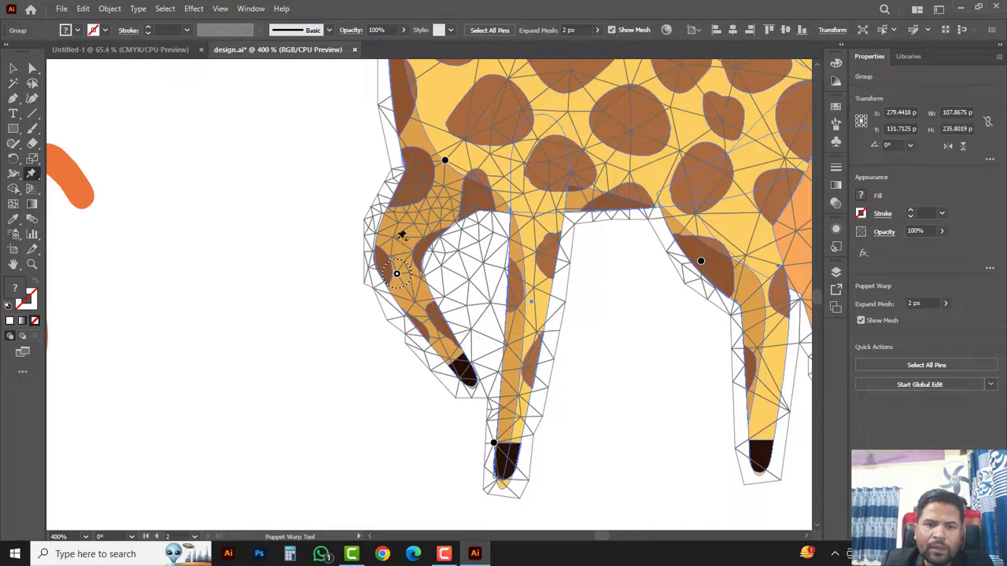
click(401, 234)
drag(399, 237, 425, 241)
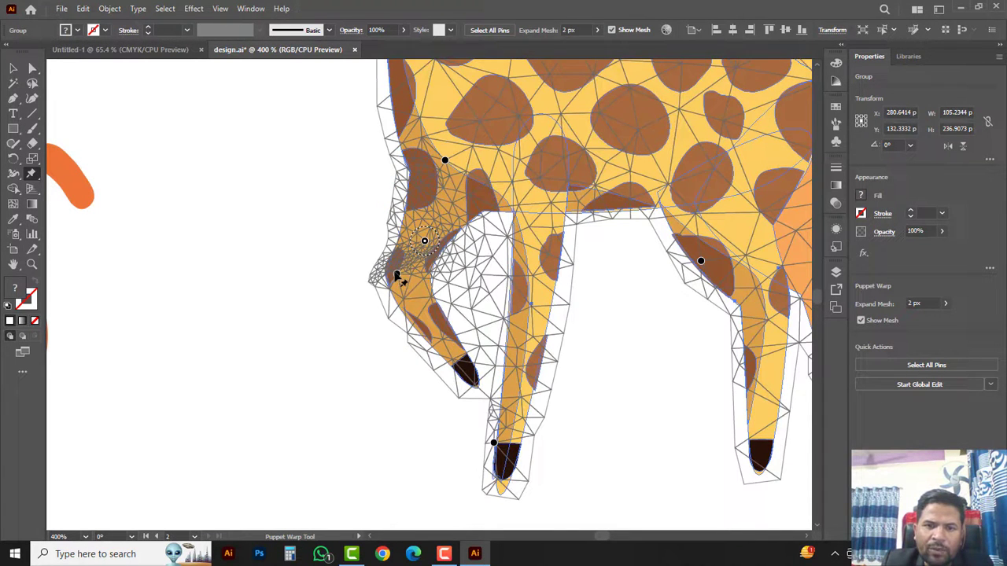
drag(397, 276, 418, 279)
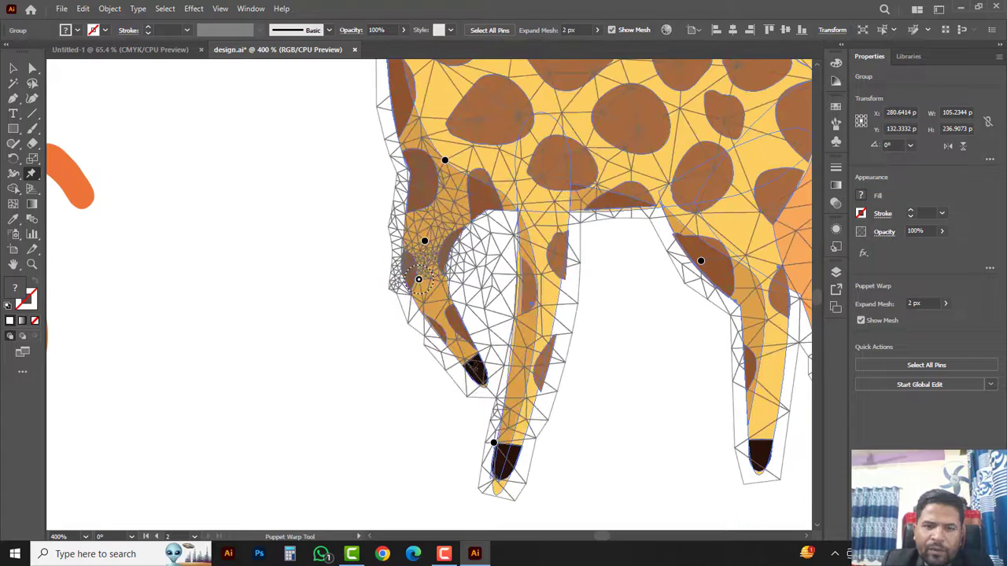
click(473, 370)
drag(474, 370, 412, 404)
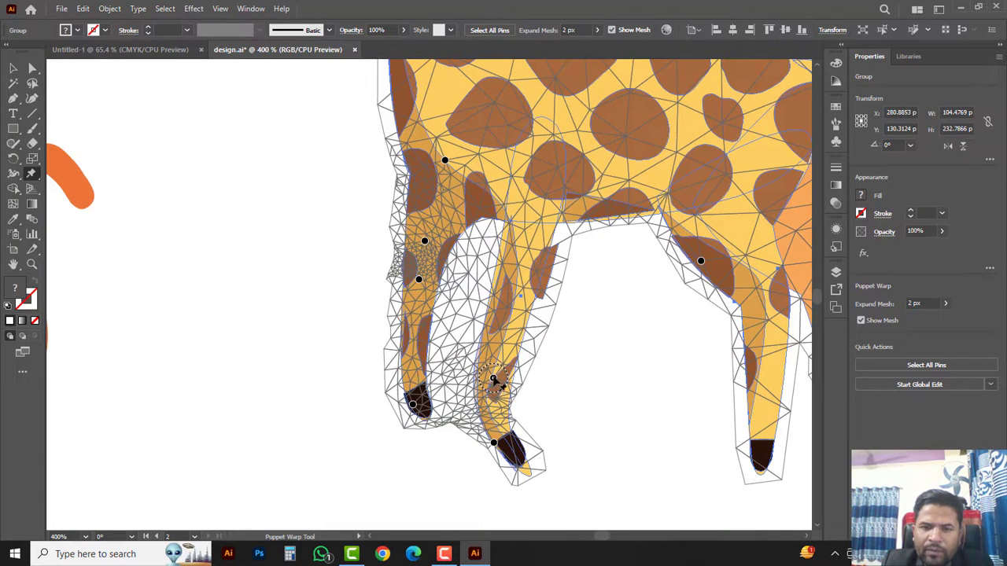
Step: Straighten the giraffe's other front leg, refine the lowered leg's knee and hoof pins, to about 105 pt wide and 236 pt high, and deselect
drag(499, 379, 525, 378)
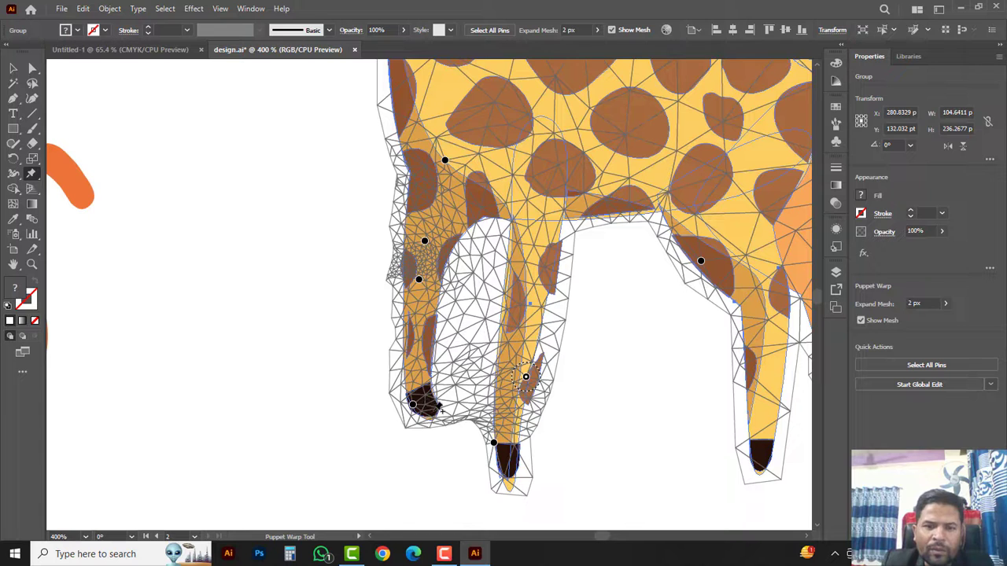
drag(429, 422, 425, 423)
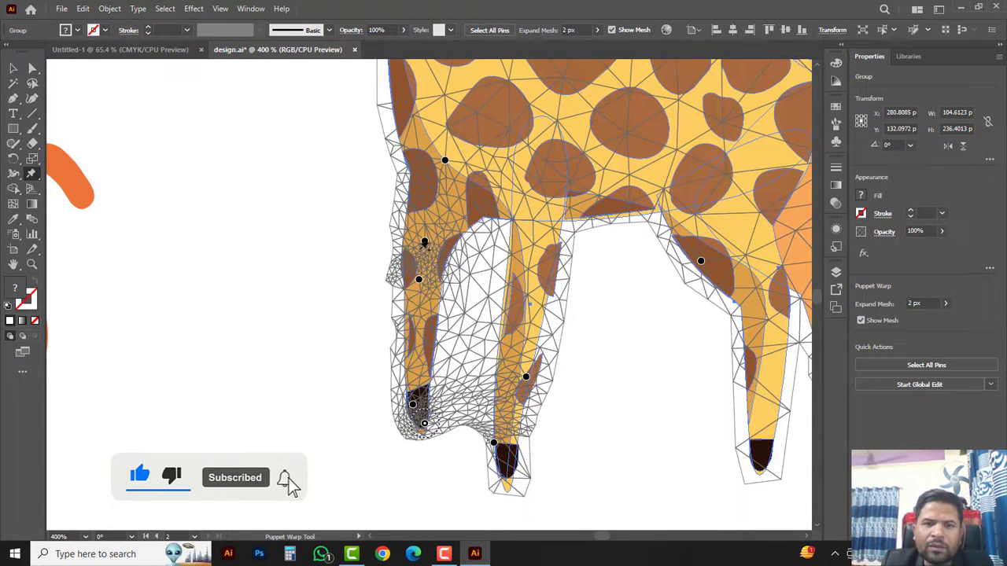
drag(424, 242, 429, 242)
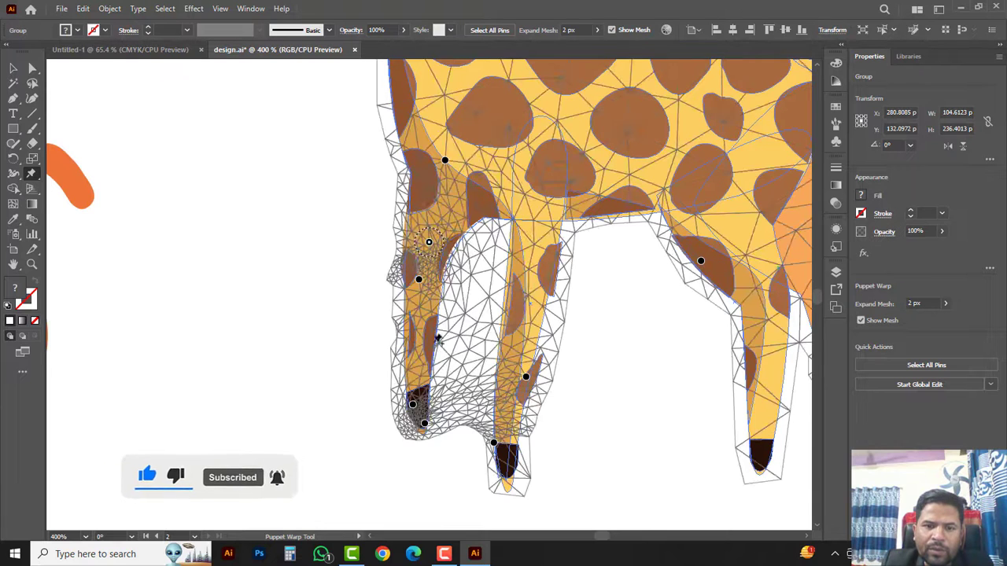
drag(425, 424, 420, 435)
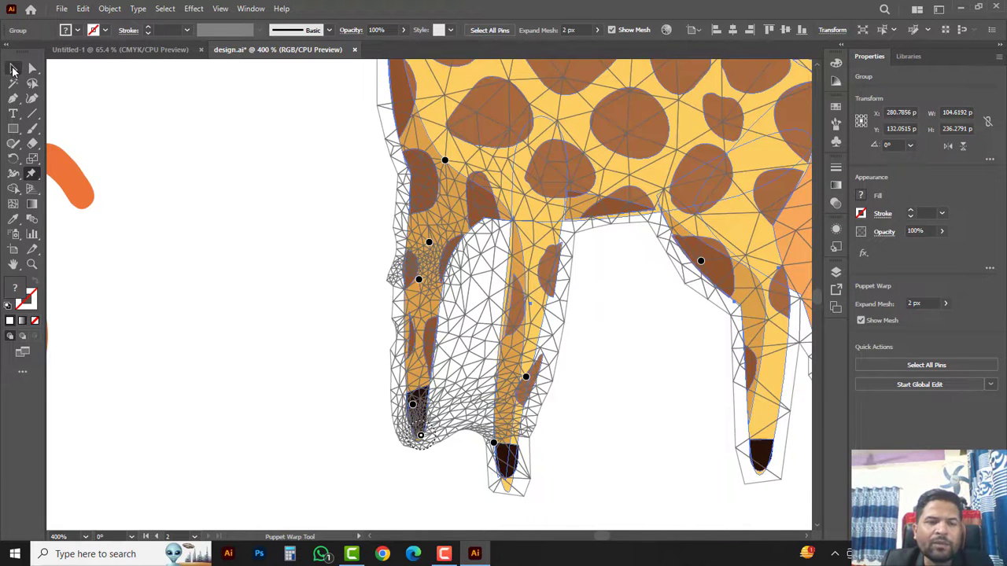
click(12, 70)
click(316, 320)
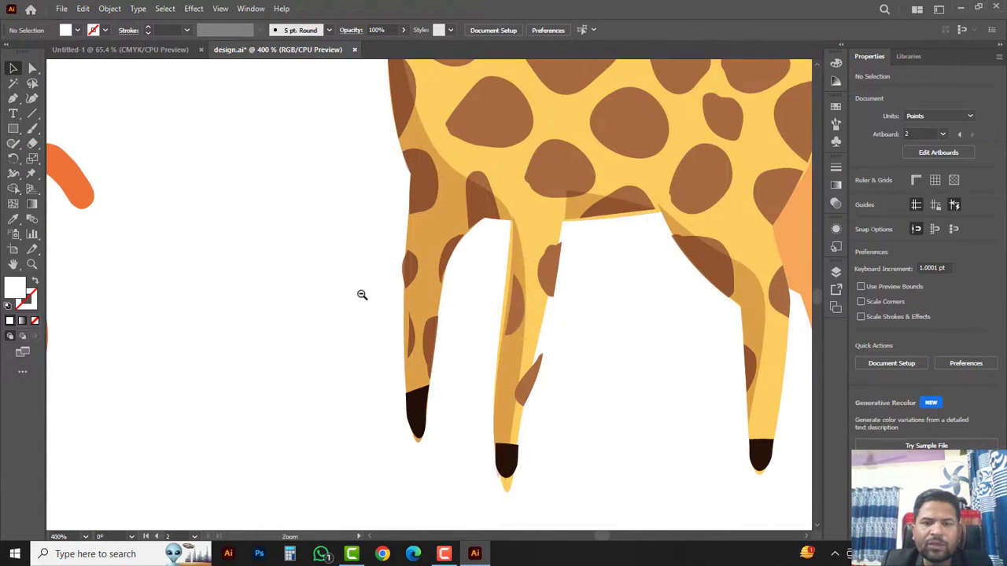
Step: Reselect the giraffe with the Puppet Warp tool and pin the middle of its neck
ctrl+alt+click(360, 265)
ctrl+alt+click(400, 247)
drag(511, 209, 442, 335)
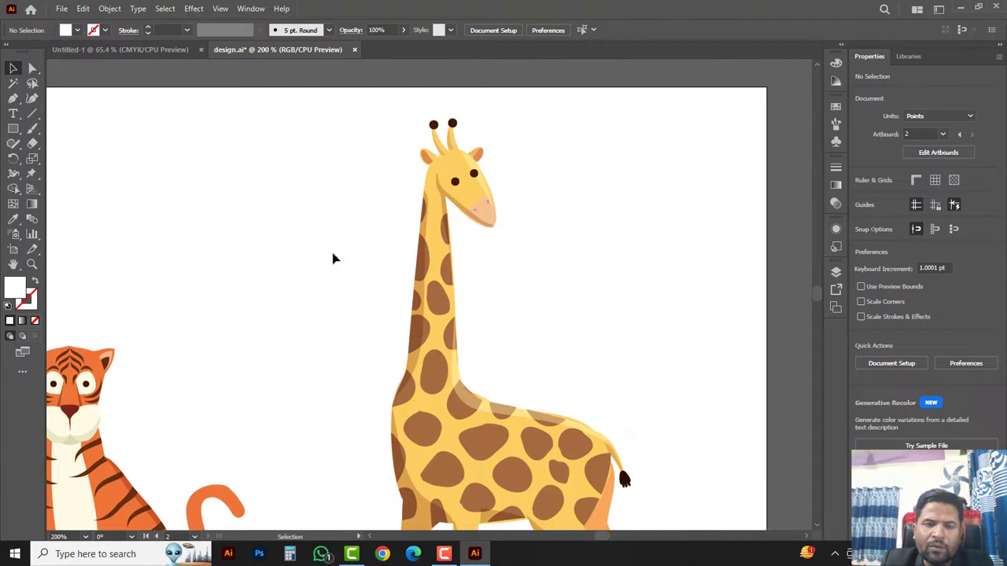
drag(275, 217, 501, 341)
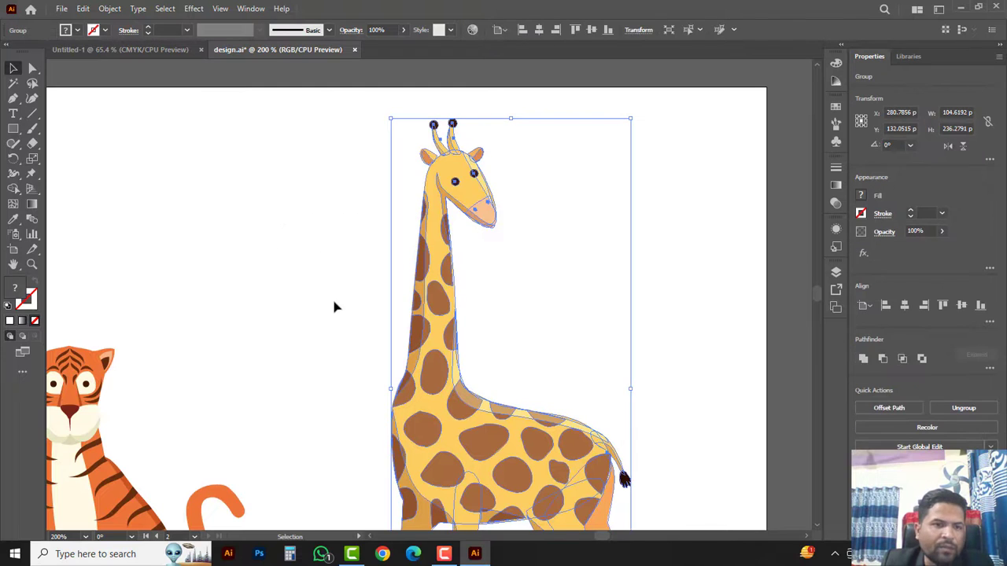
drag(32, 173, 89, 192)
click(442, 280)
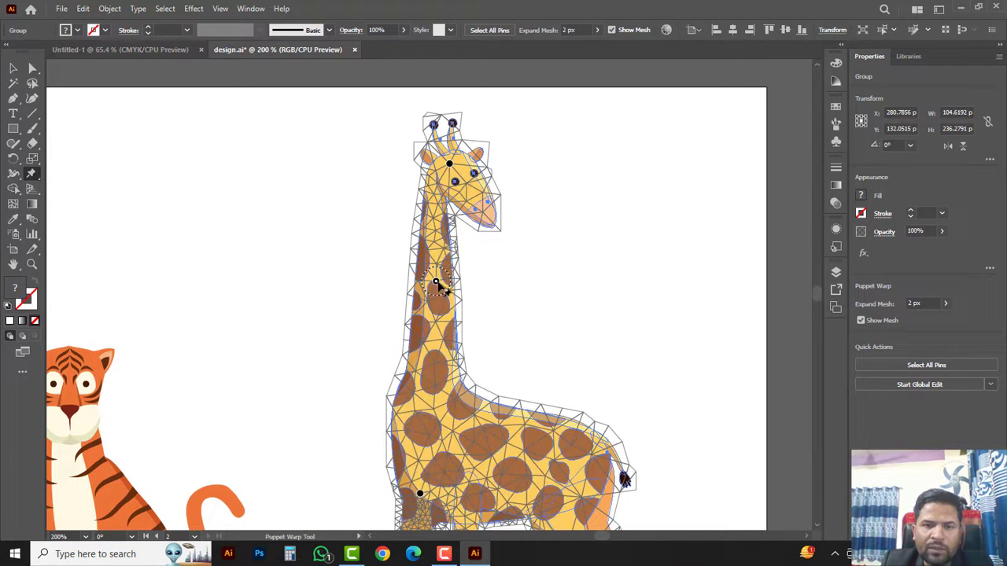
Step: Bend the giraffe's neck into an S-curve with a middle and a lower Puppet Warp pin, to about 117 pt wide and 236 pt high
drag(442, 282, 409, 281)
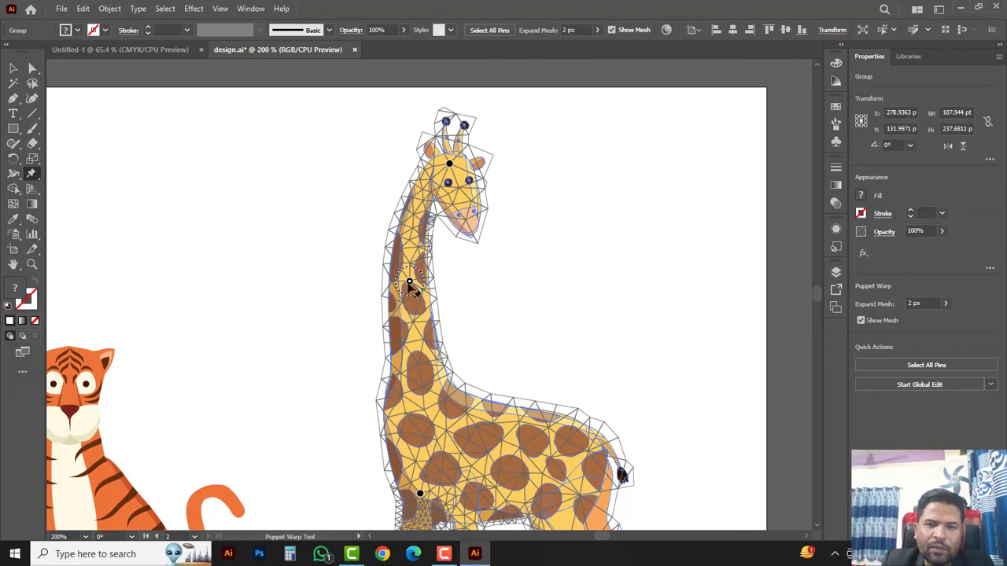
key(ctrl+z)
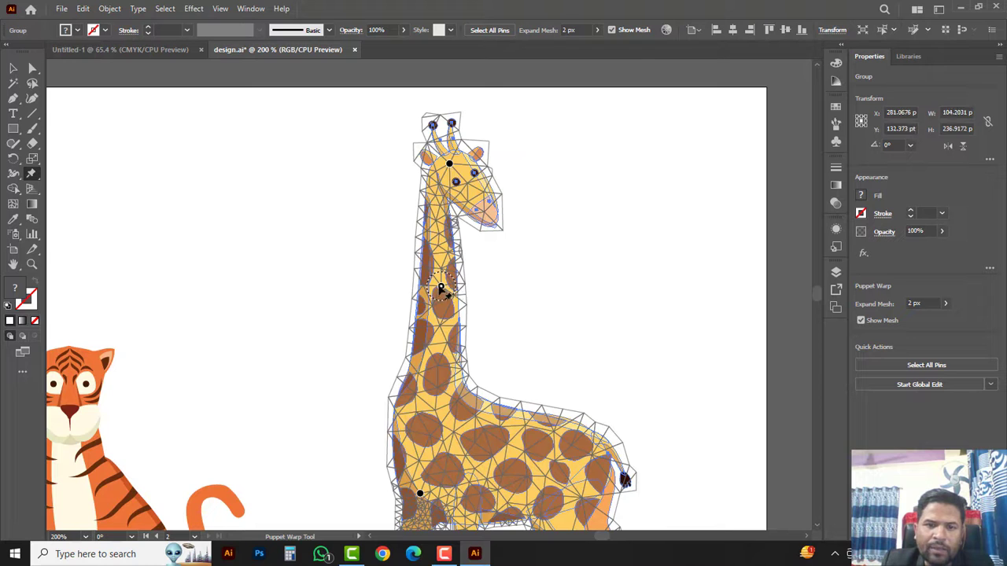
drag(440, 283, 386, 243)
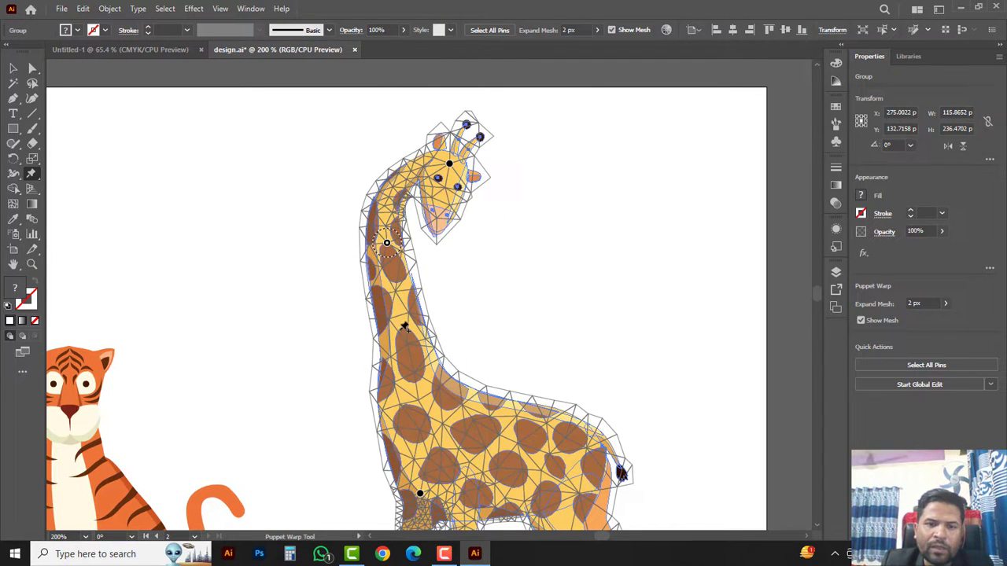
drag(404, 326, 438, 328)
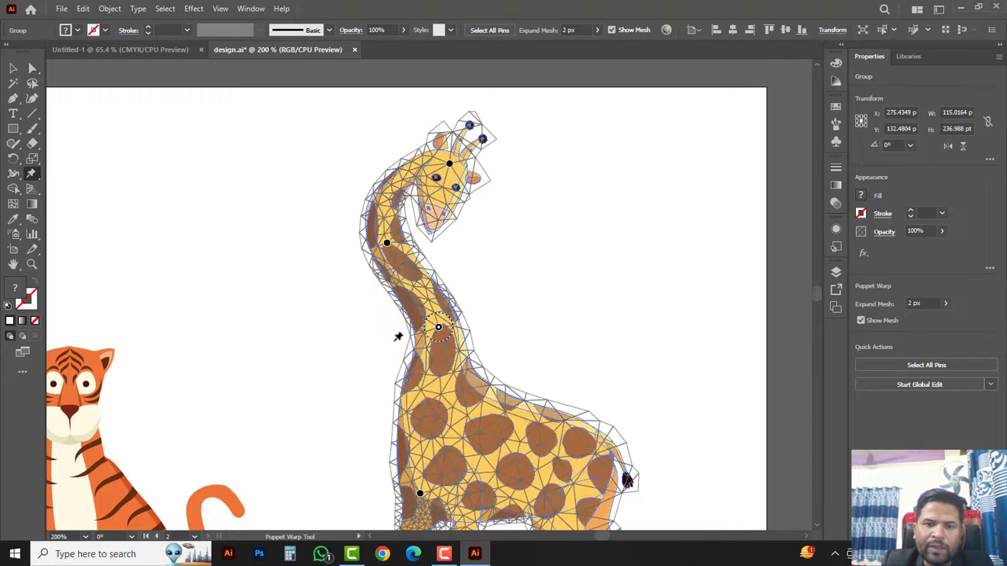
click(13, 70)
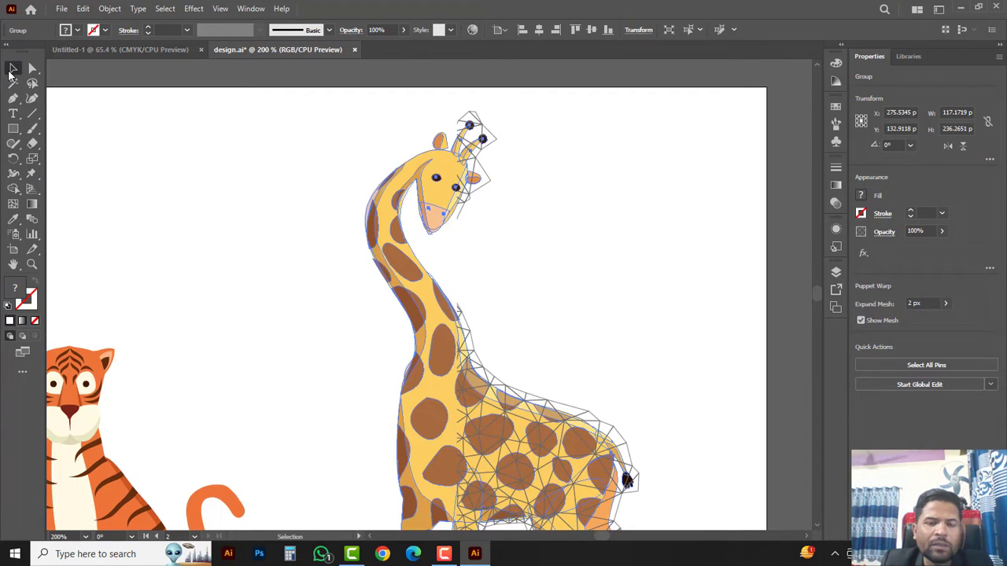
Step: Deselect the giraffe and review the reshaped animals and the slanted chair and stool across both artboards
click(291, 254)
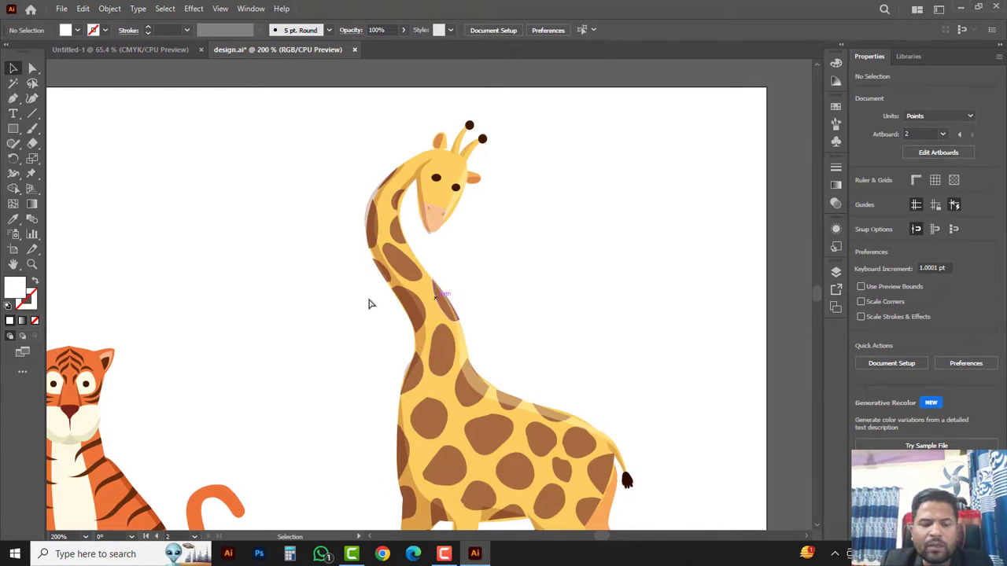
key(ctrl+space)
ctrl+alt+click(343, 286)
ctrl+alt+click(375, 321)
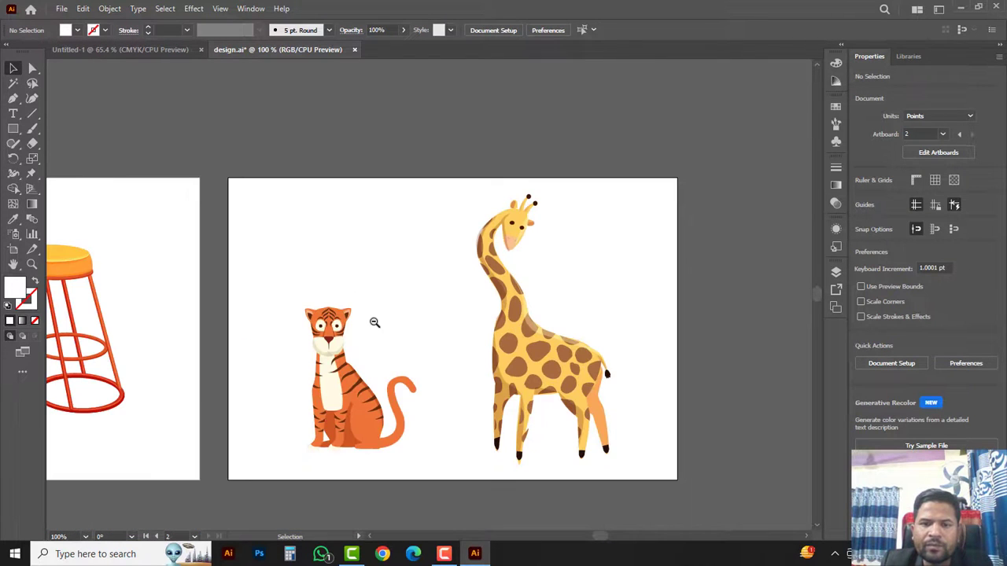
drag(407, 319, 517, 324)
drag(484, 356, 578, 332)
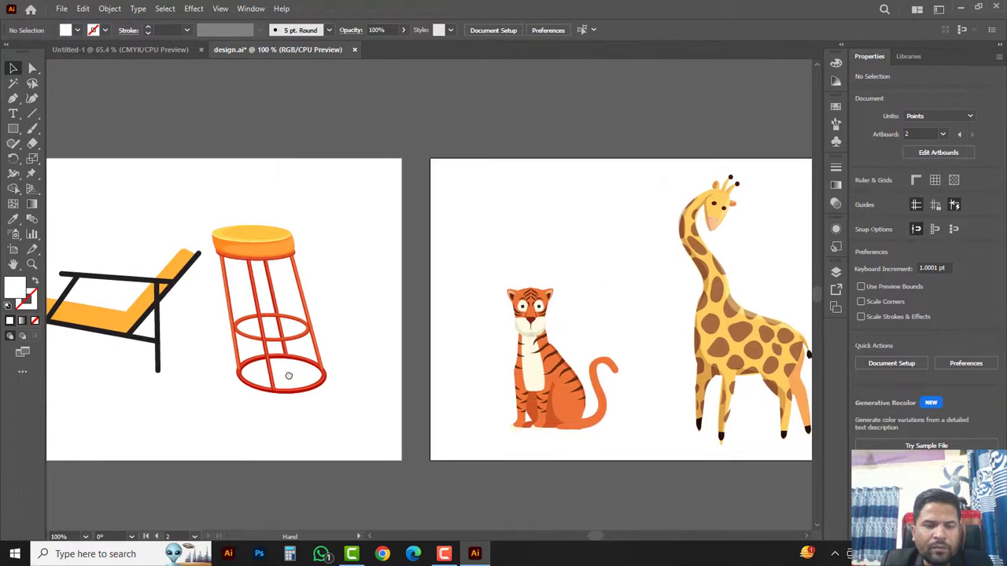
drag(289, 376, 404, 378)
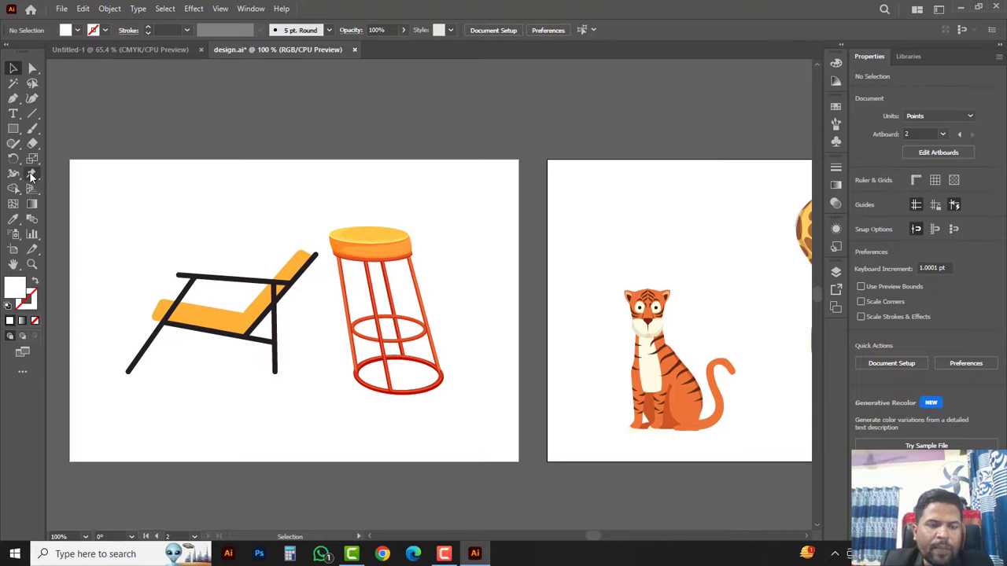
Step: Show the tool group with Free Transform and Puppet Warp, and return to the Selection tool with both artboards in view
click(31, 175)
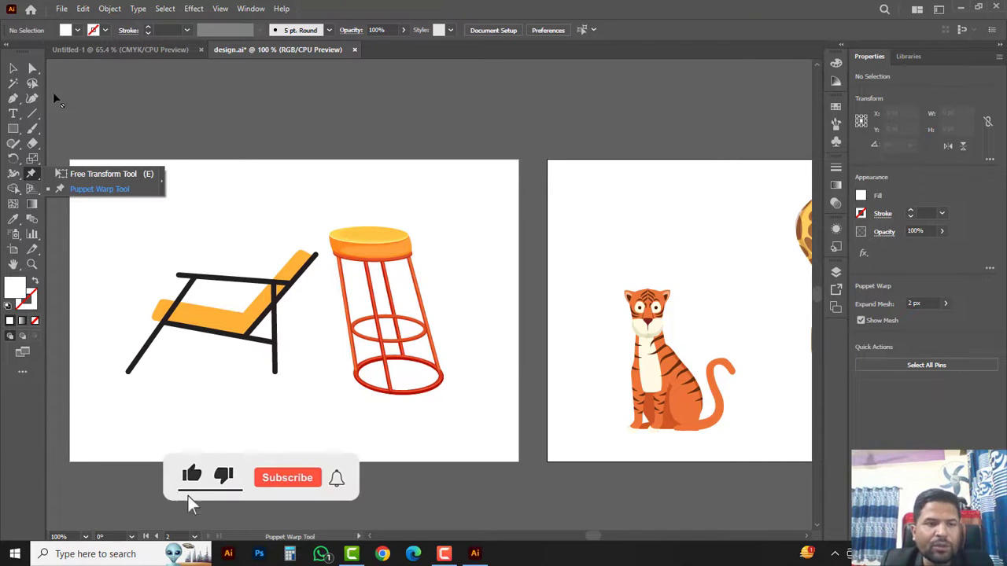
key(v)
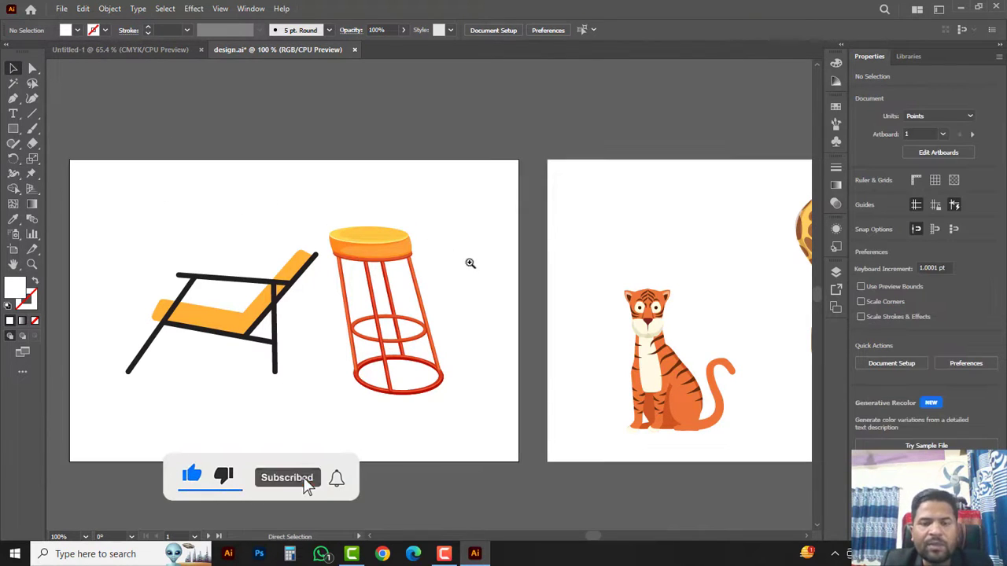
key(ctrl+minus)
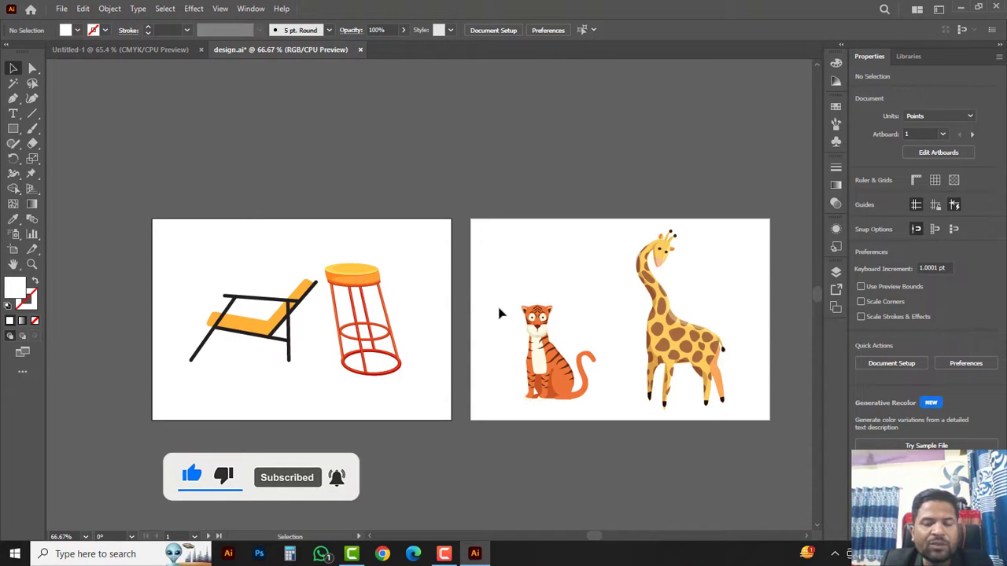